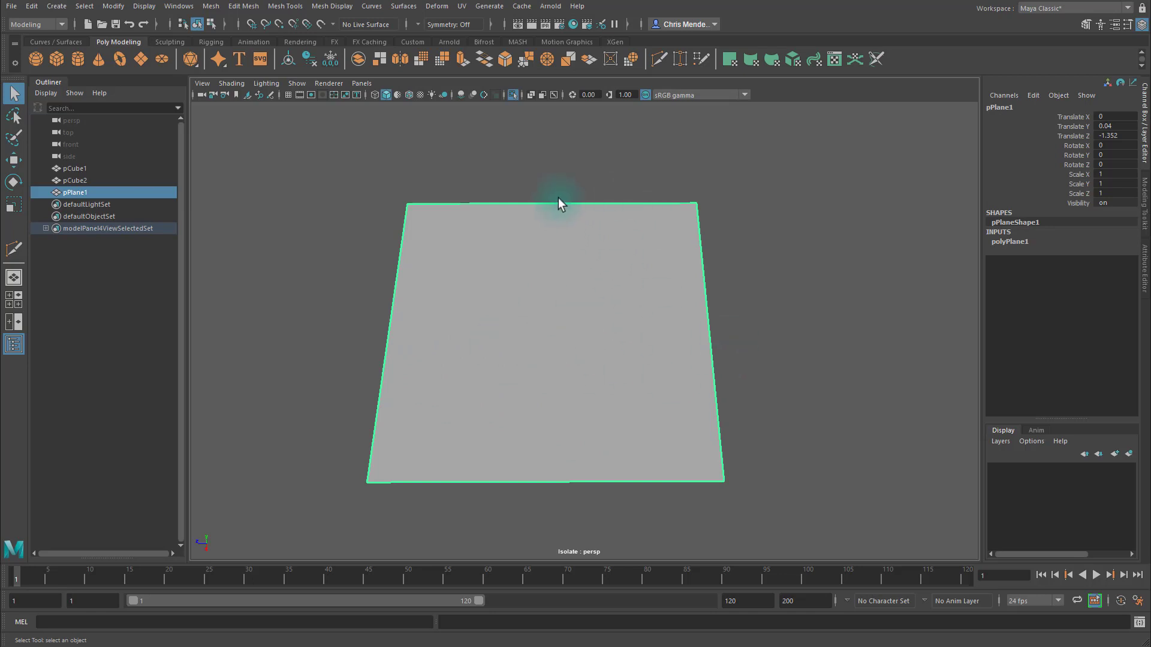
# Smooth the pPlane1 plane and raise its smoothing divisions to 2 or more.
pyautogui.click(1144, 203)
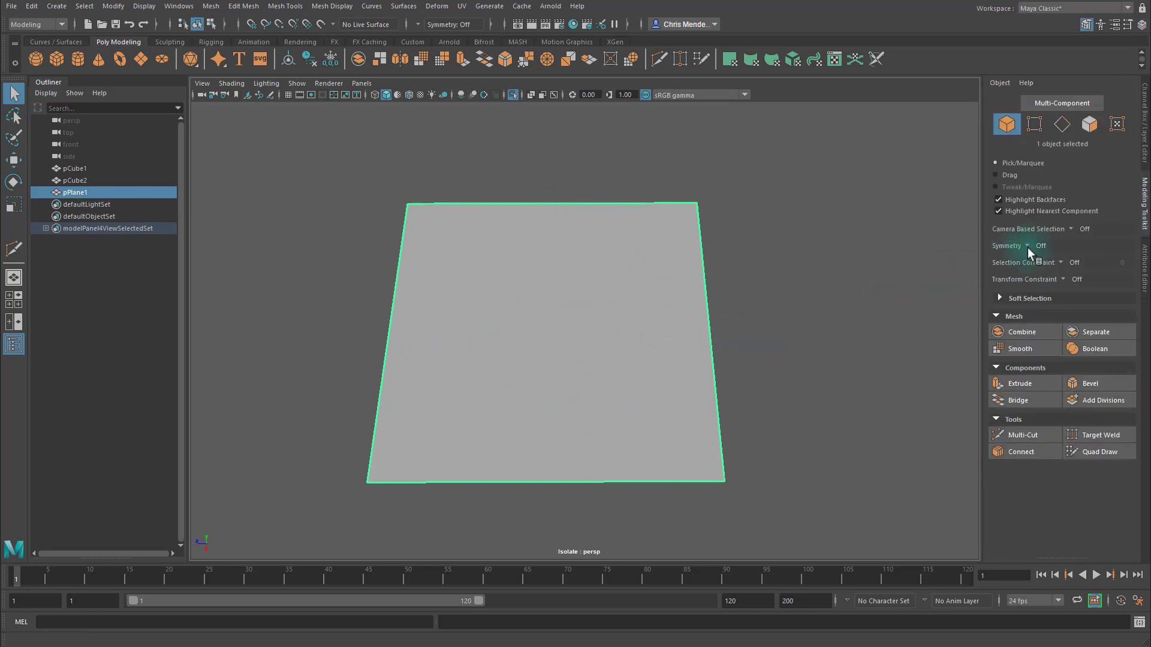
pyautogui.click(1017, 348)
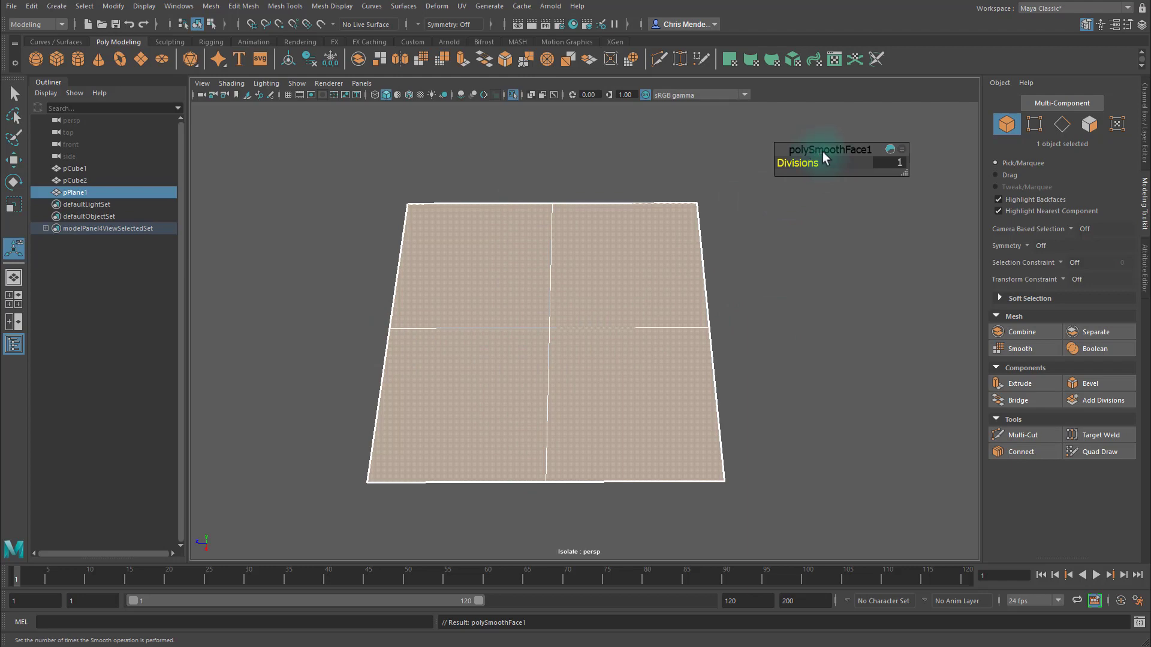
pyautogui.moveTo(822, 152); pyautogui.dragTo(815, 190)
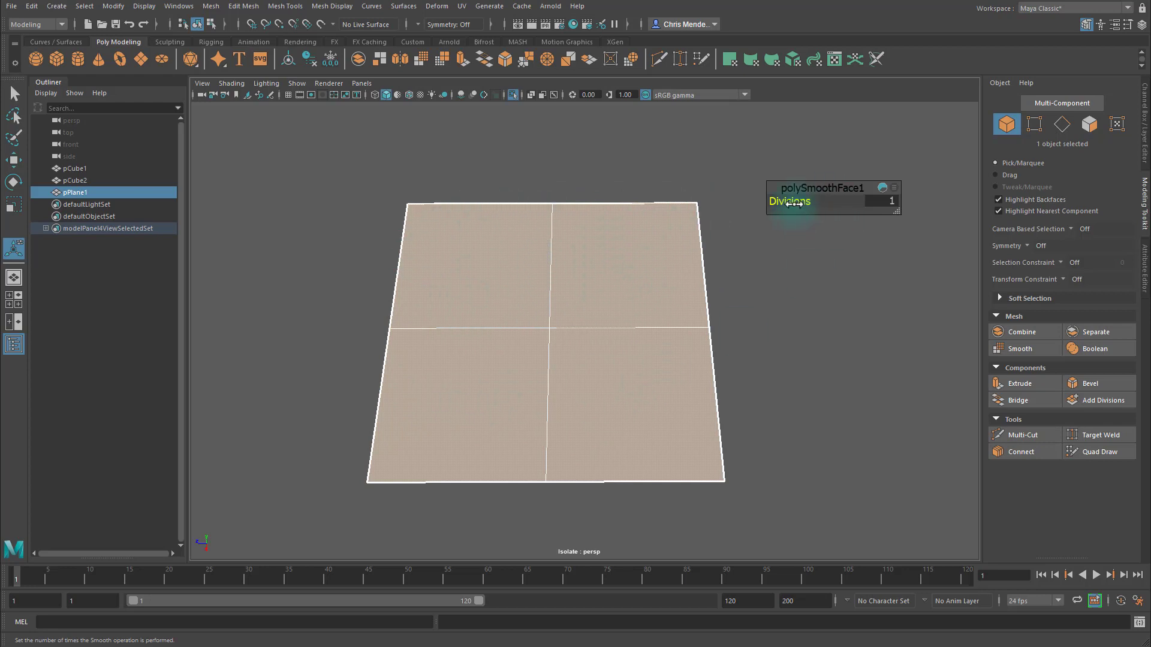
pyautogui.moveTo(794, 204); pyautogui.dragTo(800, 204)
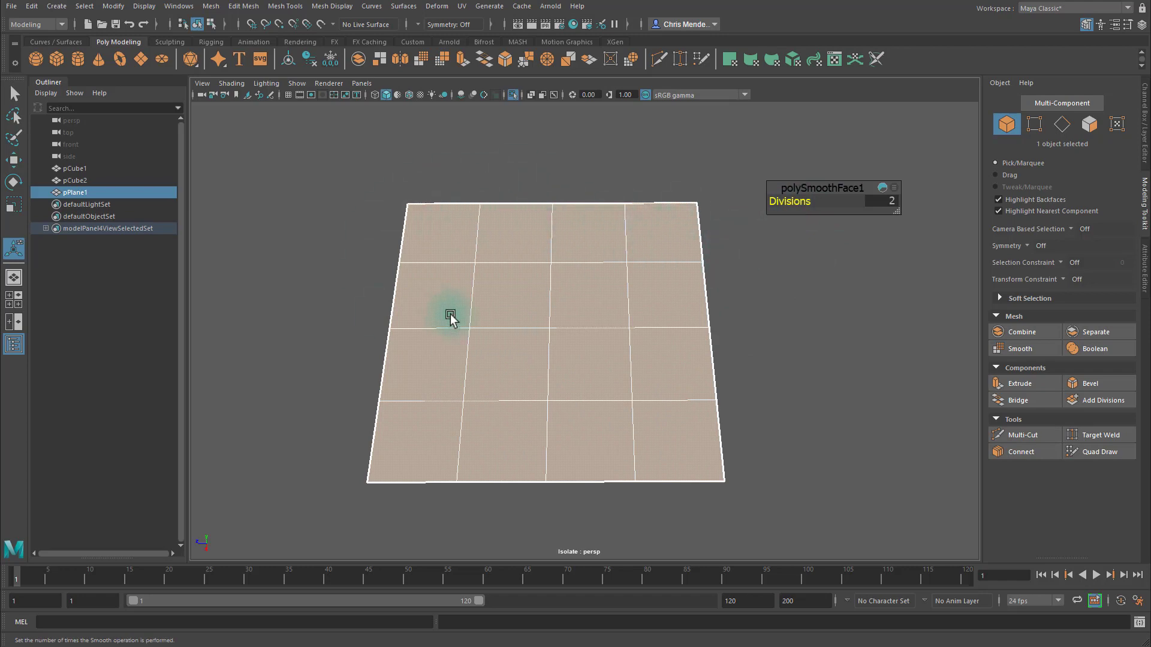
pyautogui.moveTo(799, 204); pyautogui.dragTo(804, 202)
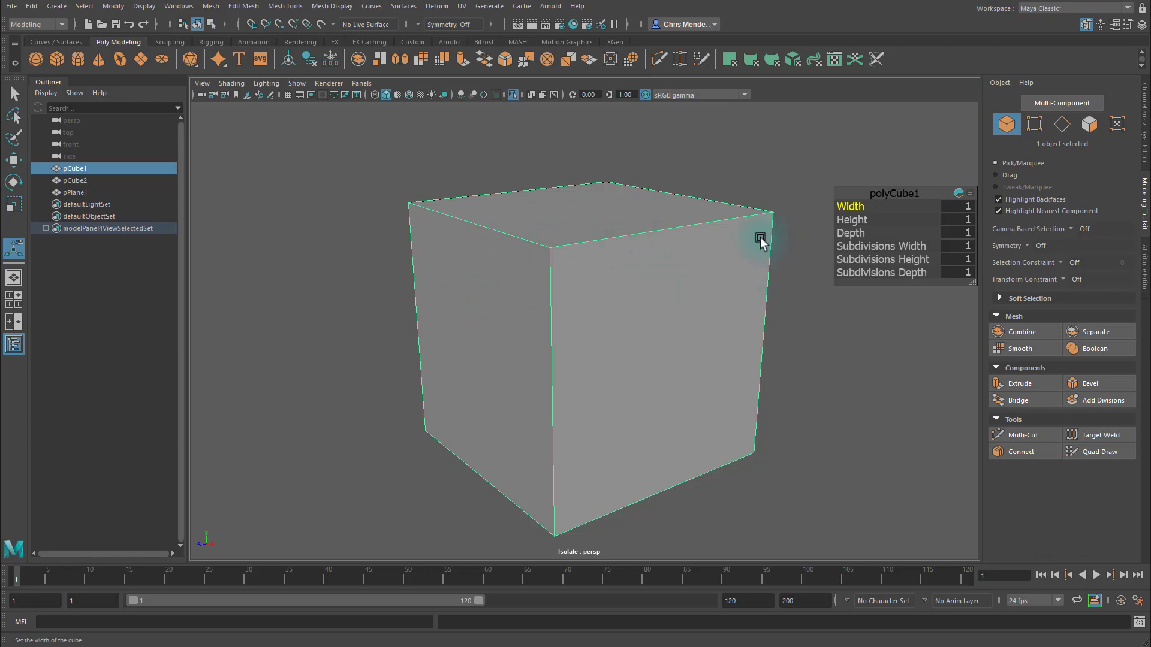
# Smooth the pCube1 cube, inspect its rounded shape, and set the smoothing divisions to 2.
pyautogui.click(1019, 348)
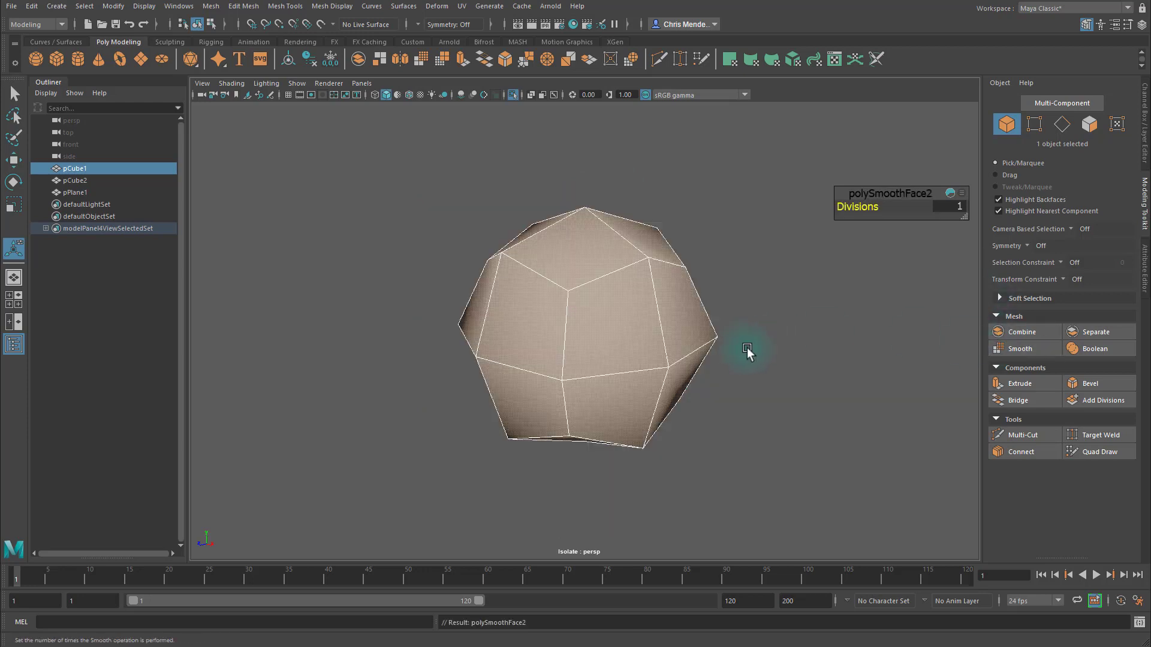
pyautogui.keyDown('alt'); pyautogui.moveTo(756, 358); pyautogui.dragTo(846, 403); pyautogui.keyUp('alt')
pyautogui.keyDown('alt'); pyautogui.moveTo(791, 326); pyautogui.dragTo(660, 231); pyautogui.keyUp('alt')
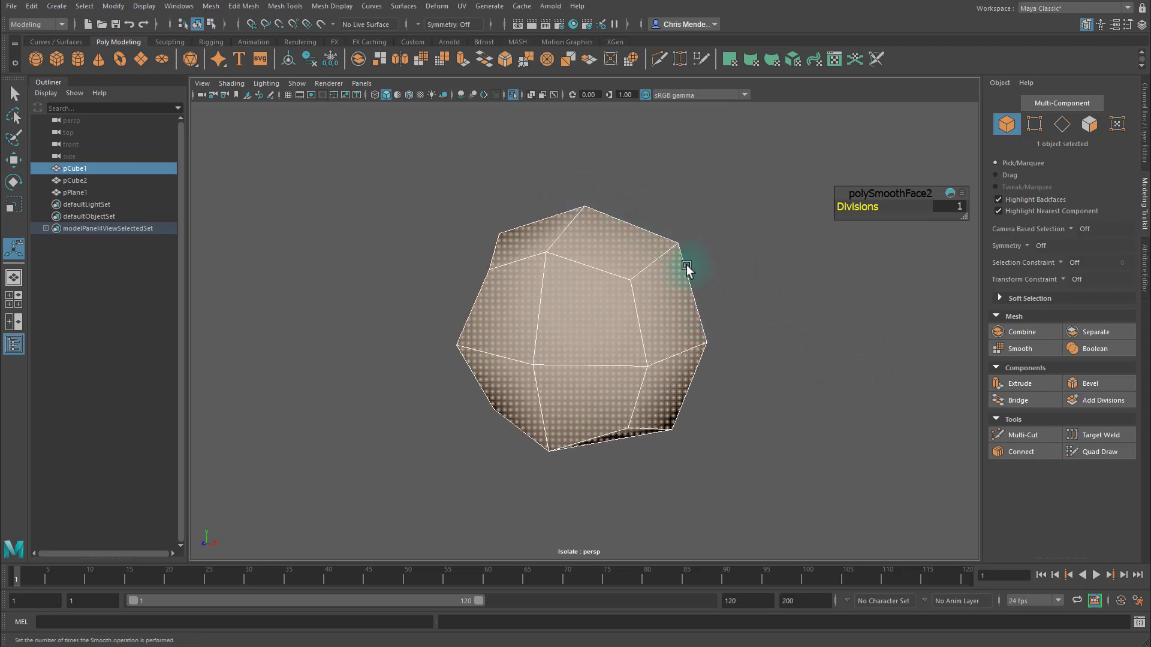
pyautogui.moveTo(845, 208); pyautogui.dragTo(850, 208)
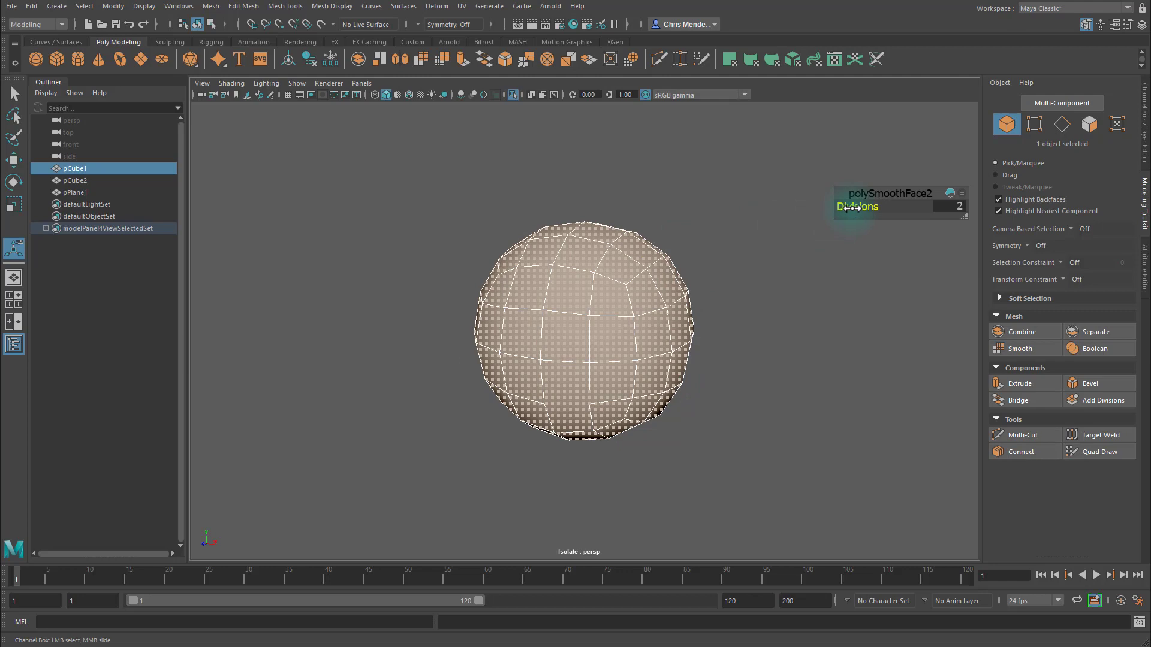
# Set the cube's smoothing divisions to 0, examine its corners from several angles, and reselect the cube.
pyautogui.moveTo(852, 208); pyautogui.dragTo(869, 211)
pyautogui.keyDown('alt'); pyautogui.moveTo(757, 277); pyautogui.dragTo(509, 264); pyautogui.keyUp('alt')
pyautogui.keyDown('alt'); pyautogui.moveTo(509, 265); pyautogui.dragTo(742, 293, button='right'); pyautogui.keyUp('alt')
pyautogui.keyDown('alt'); pyautogui.moveTo(781, 283); pyautogui.dragTo(811, 362); pyautogui.keyUp('alt')
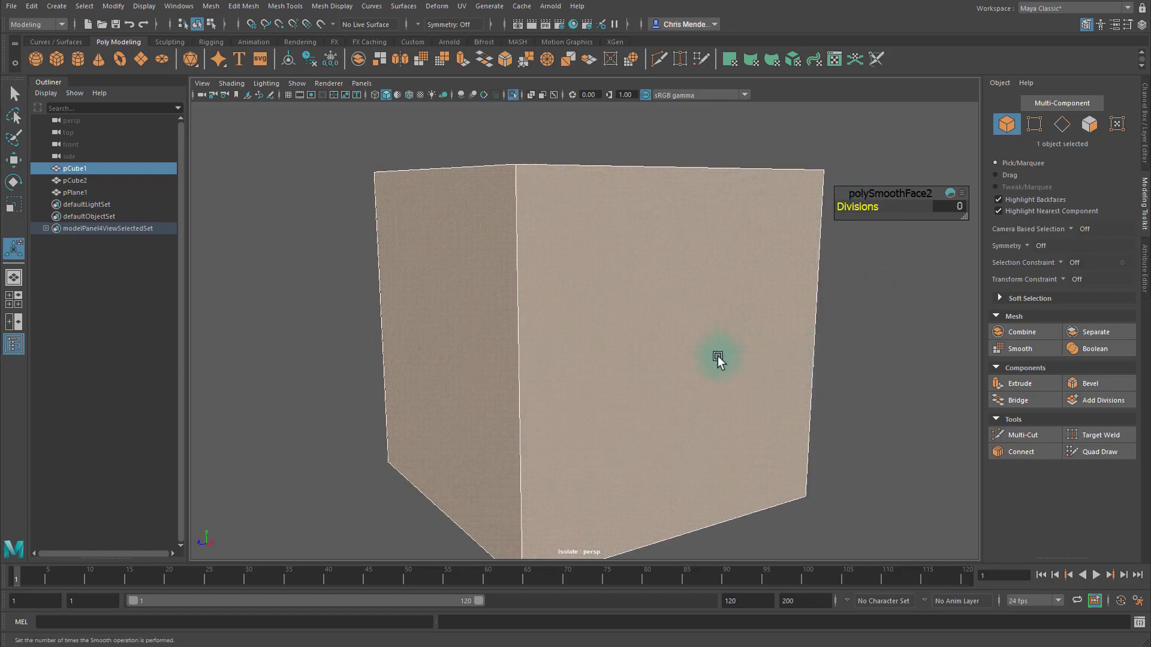
pyautogui.keyDown('alt'); pyautogui.moveTo(723, 357); pyautogui.dragTo(739, 340); pyautogui.keyUp('alt')
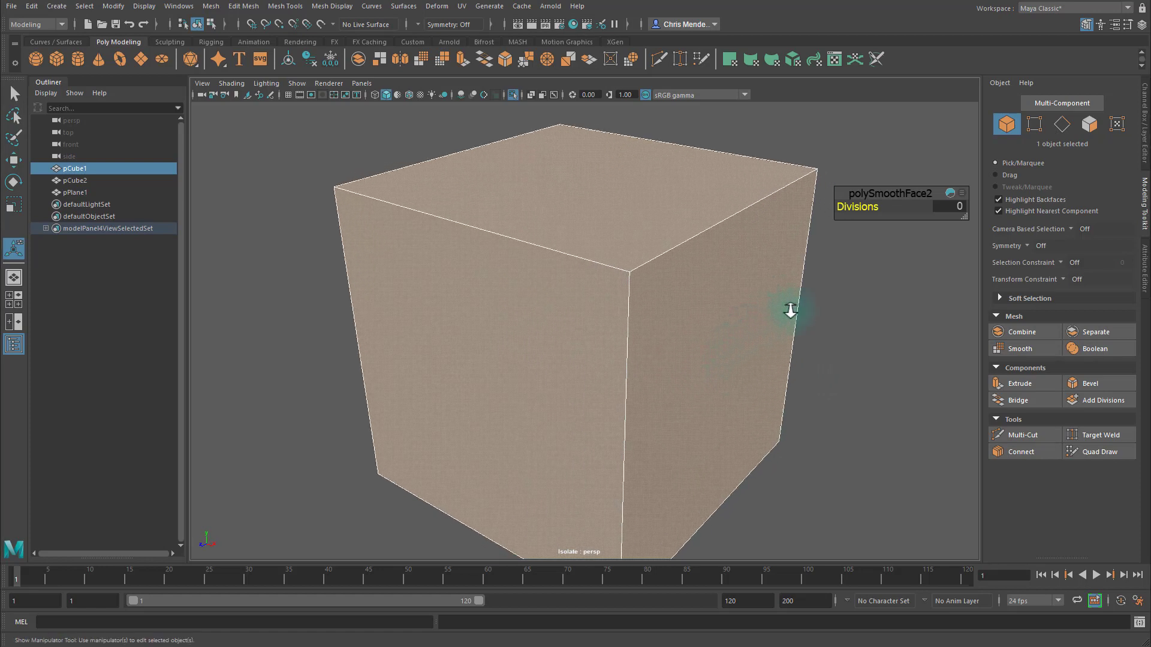
pyautogui.keyDown('alt'); pyautogui.moveTo(790, 310); pyautogui.dragTo(667, 288, button='right'); pyautogui.keyUp('alt')
pyautogui.keyDown('alt'); pyautogui.moveTo(667, 288); pyautogui.dragTo(616, 303); pyautogui.keyUp('alt')
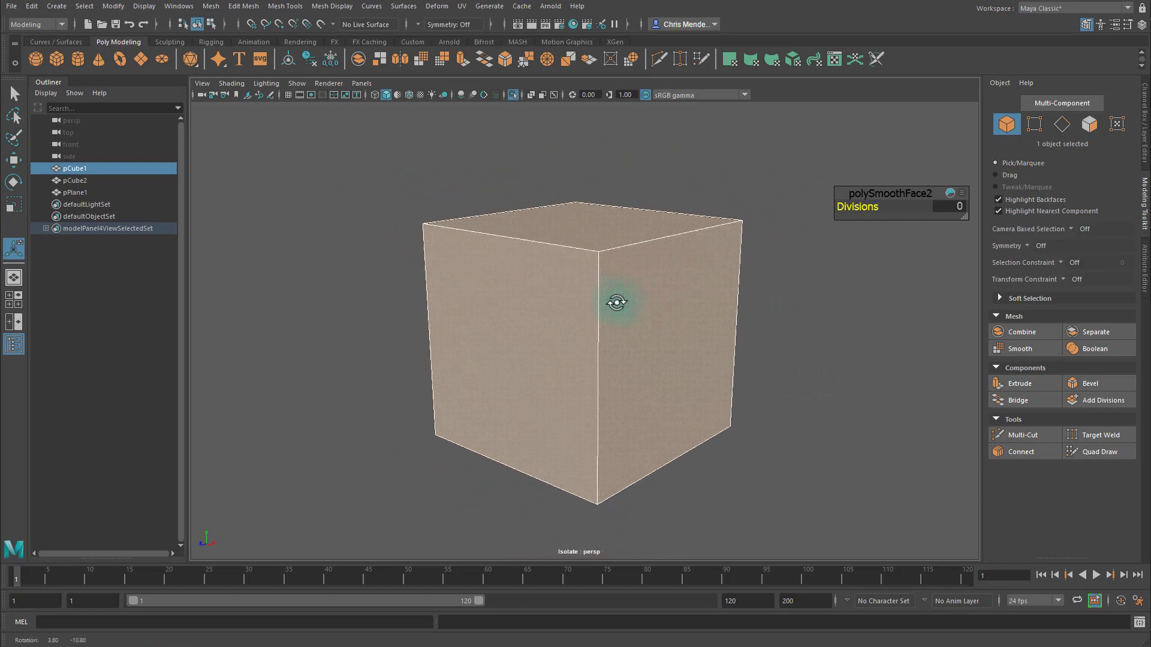
pyautogui.click(821, 300)
pyautogui.click(645, 297)
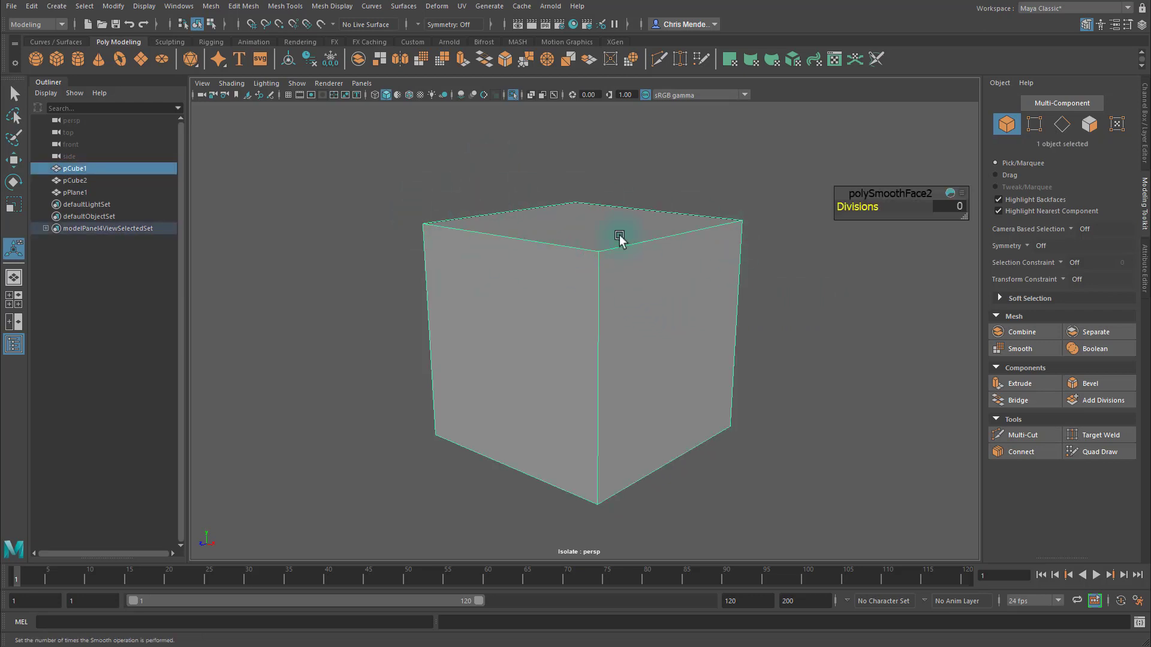
# Try 1 smoothing division on the cube, and return the divisions to 0.
pyautogui.moveTo(880, 193); pyautogui.dragTo(848, 196)
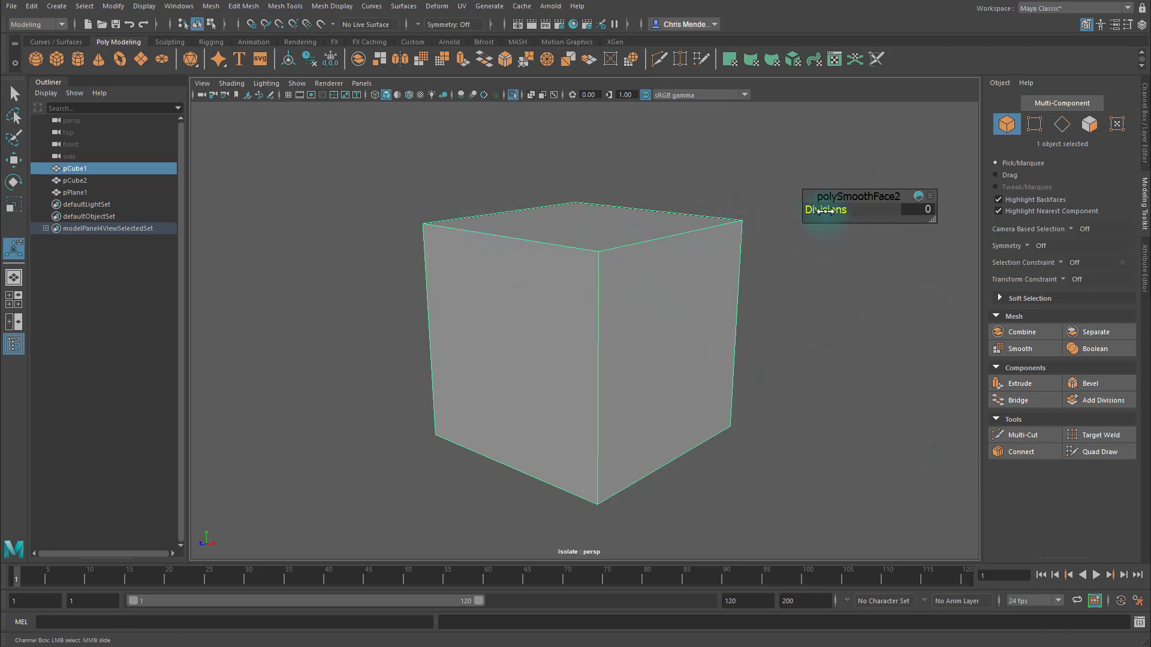
pyautogui.moveTo(821, 211); pyautogui.dragTo(832, 210)
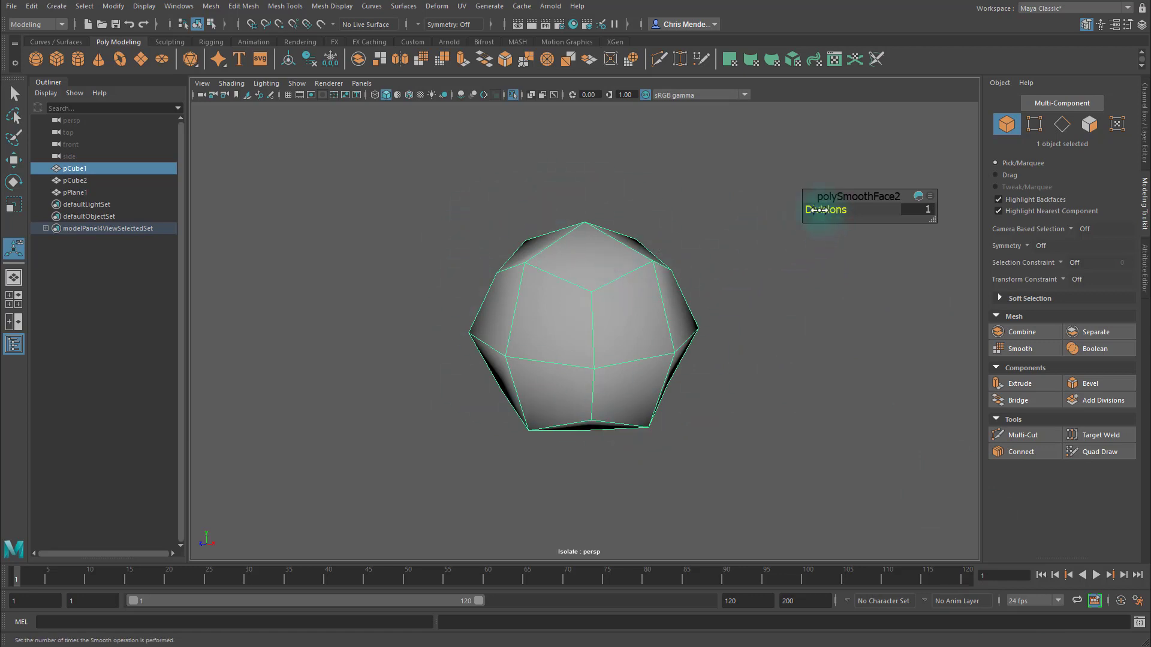
pyautogui.moveTo(828, 210); pyautogui.dragTo(804, 209)
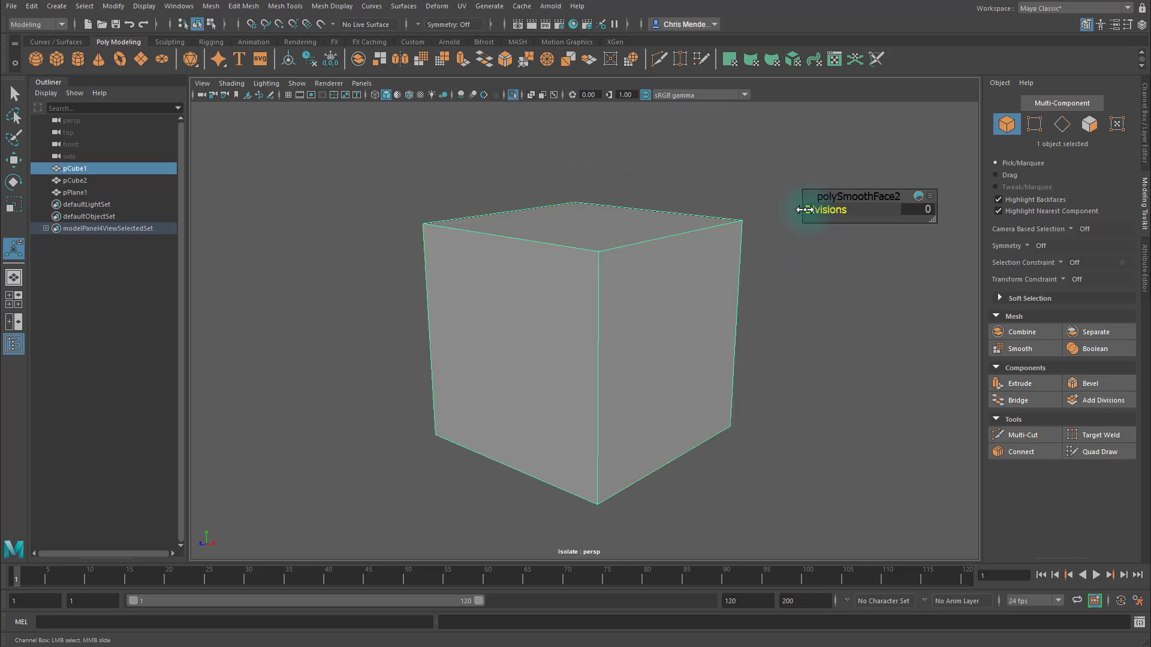
# Insert an edge loop around the cube a short distance below its top face using Multi-Cut.
pyautogui.hotkey('ctrl', 'shift', 'x')
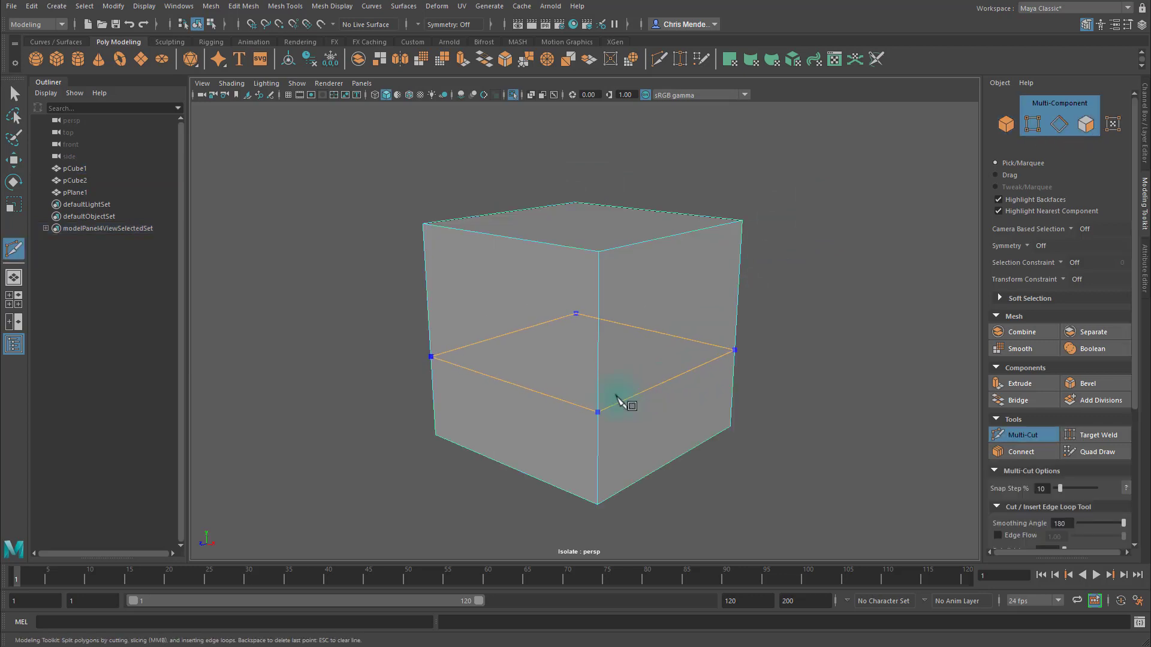
pyautogui.keyDown('ctrl'); pyautogui.click(601, 287); pyautogui.keyUp('ctrl')
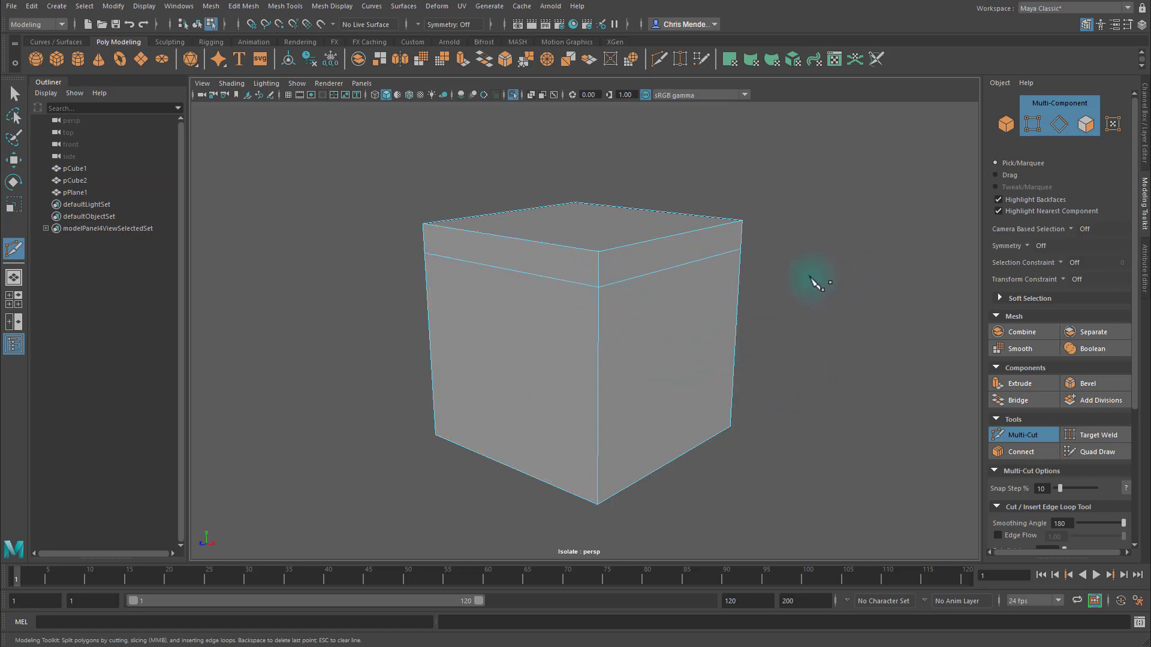
pyautogui.press('q')
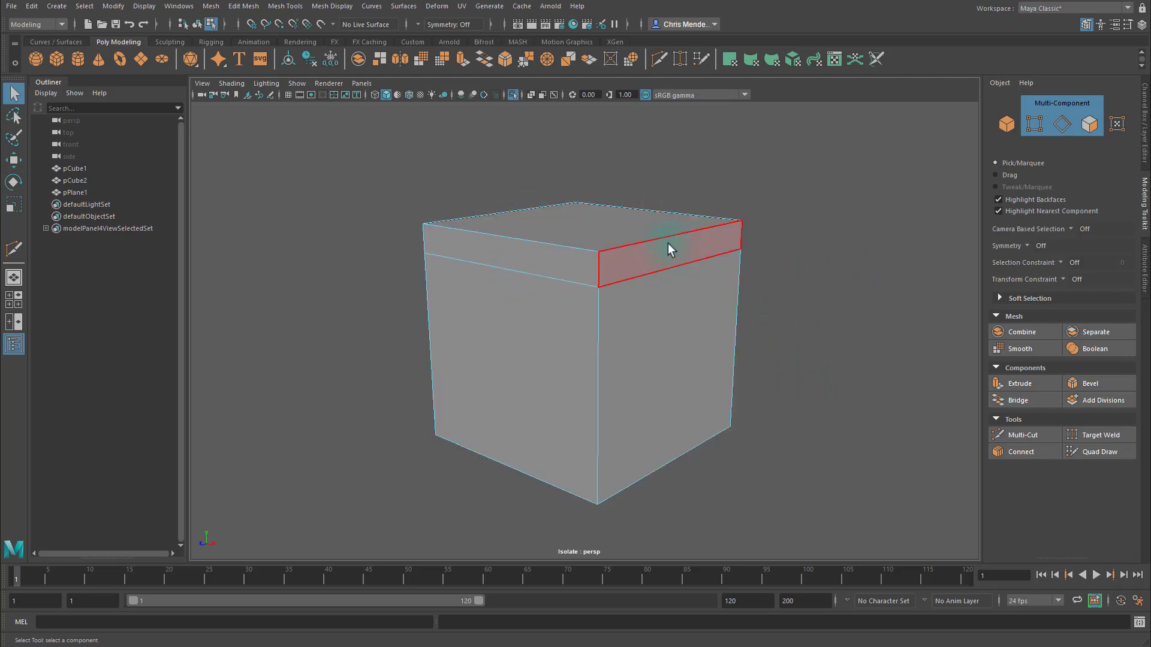
# Examine the faces beside the inserted loop and the spacing between one top edge and the loop edge below it.
pyautogui.click(566, 273)
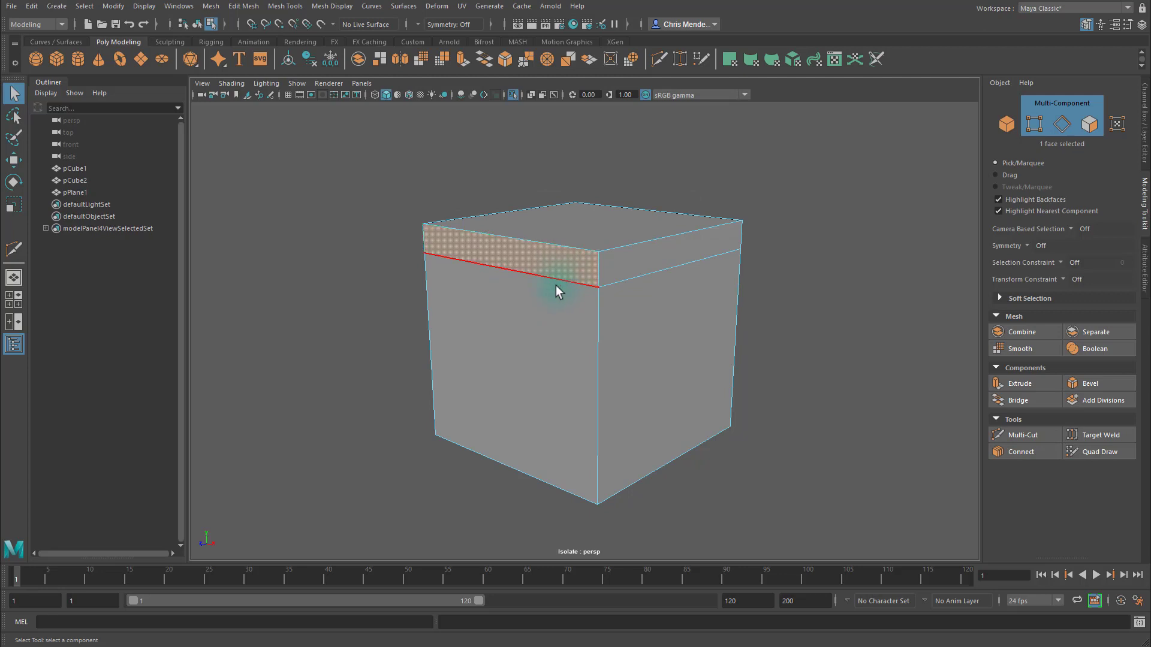
pyautogui.keyDown('shift'); pyautogui.click(562, 362); pyautogui.keyUp('shift')
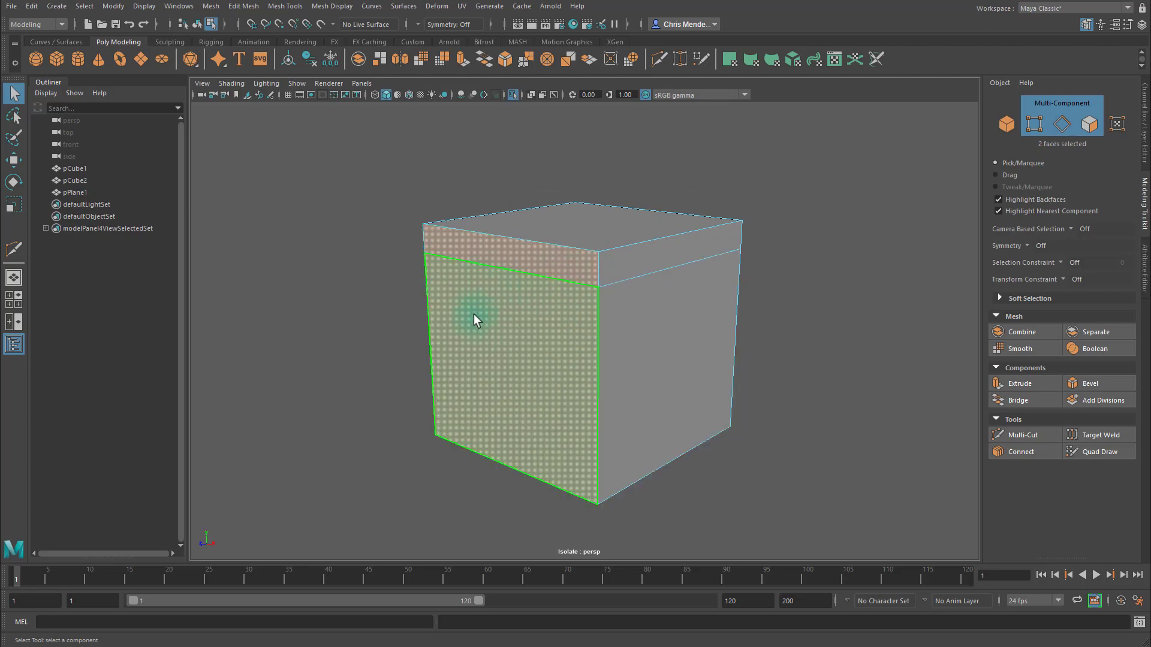
pyautogui.click(588, 248)
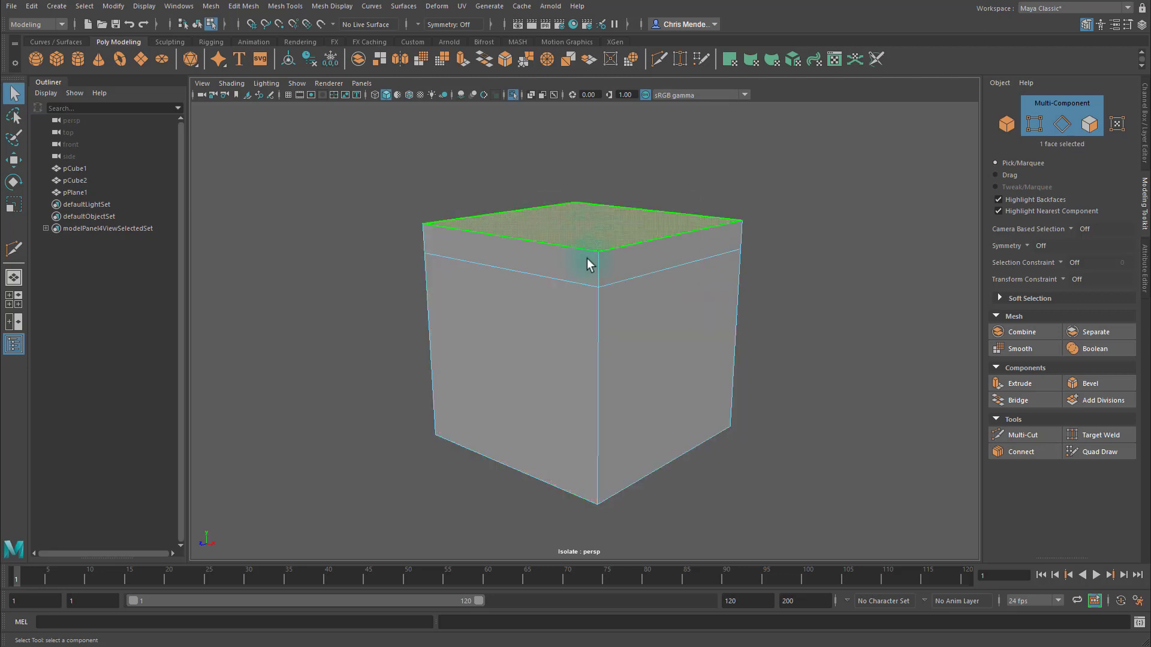
pyautogui.press('F10')
pyautogui.click(551, 254)
pyautogui.keyDown('shift'); pyautogui.click(549, 282); pyautogui.keyUp('shift')
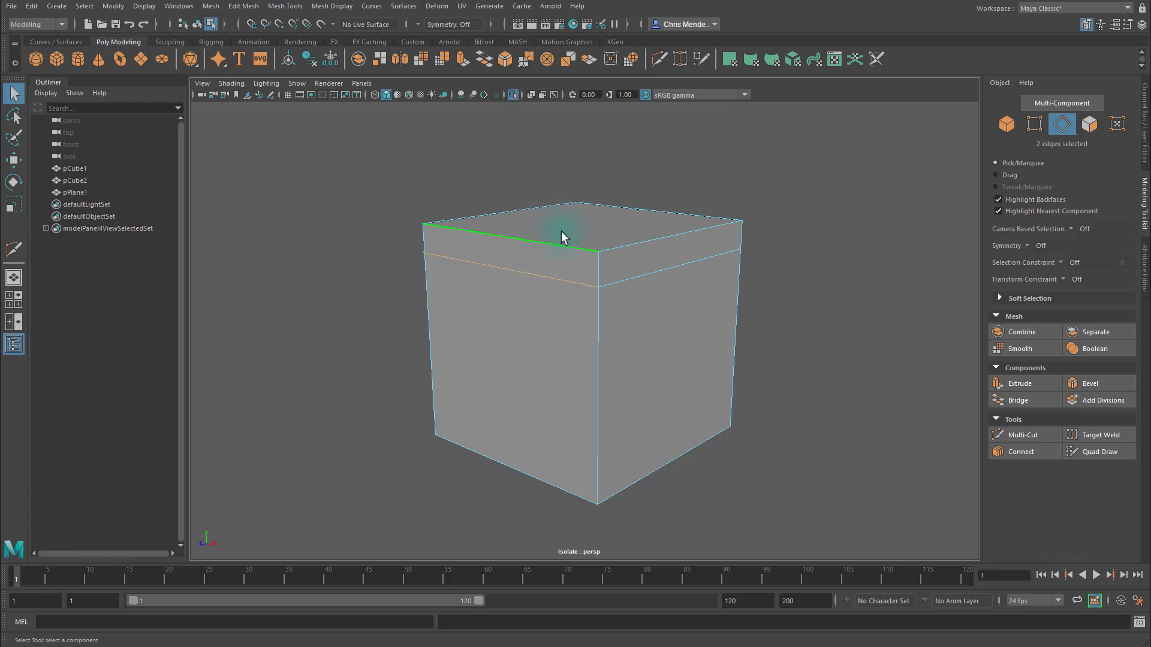
pyautogui.keyDown('alt'); pyautogui.moveTo(570, 282); pyautogui.dragTo(438, 253); pyautogui.keyUp('alt')
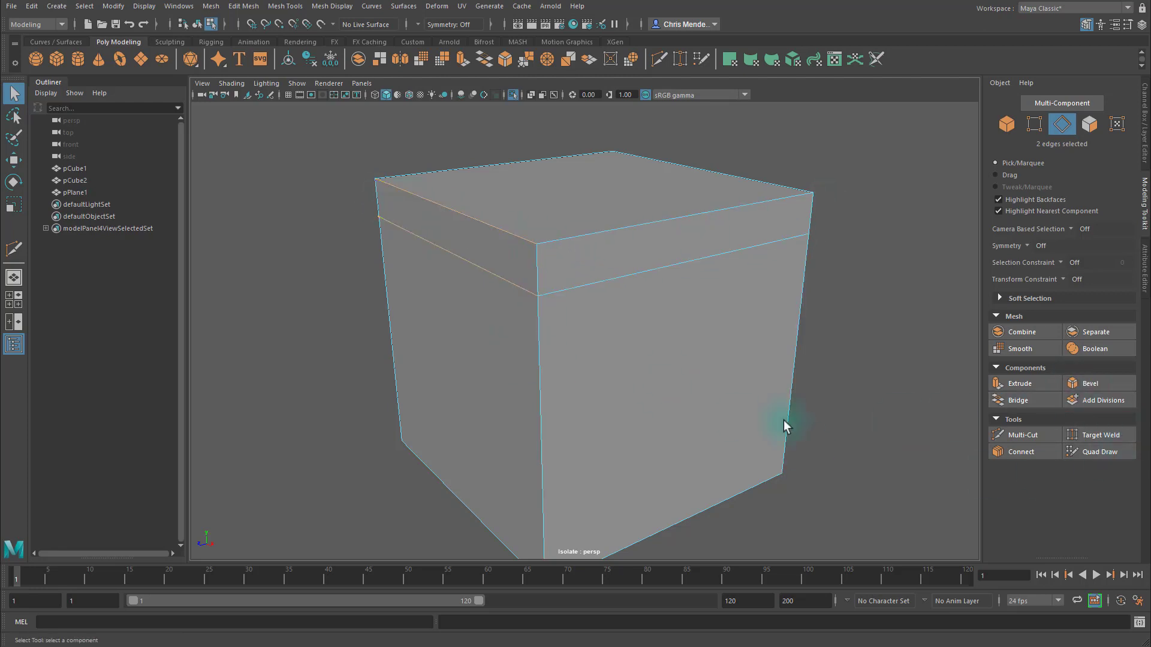
# Try smoothing the cube with its edge loop at 1 division, inspect it from several angles, and undo the smoothing.
pyautogui.press('F8')
pyautogui.click(1020, 349)
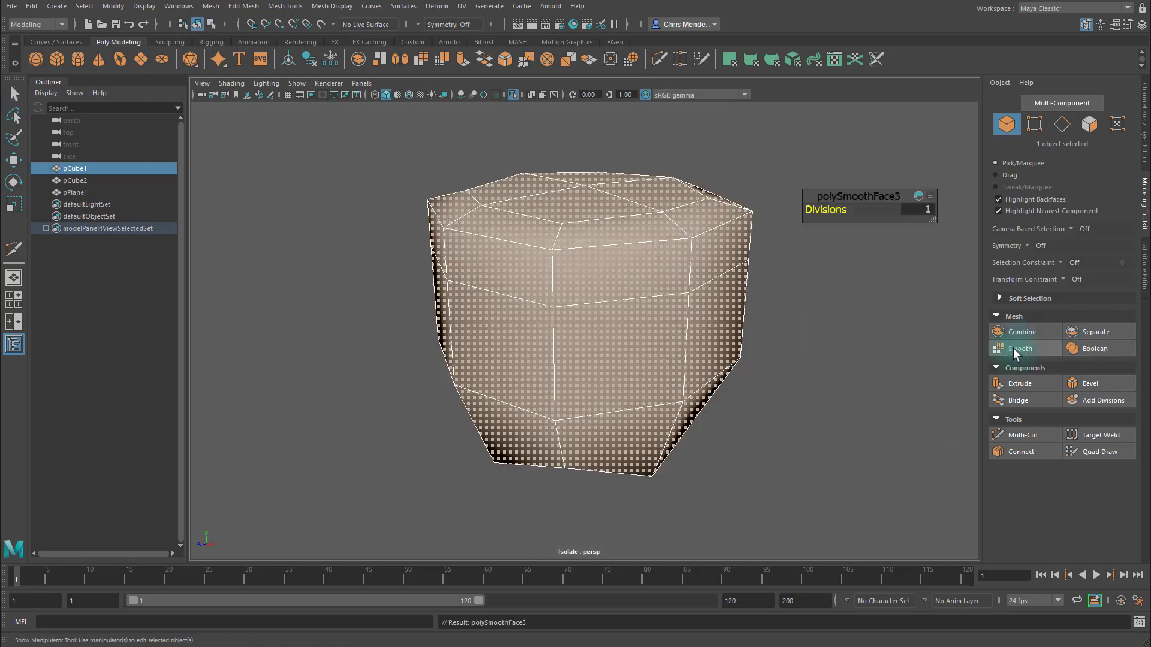
pyautogui.click(773, 386)
pyautogui.keyDown('alt'); pyautogui.moveTo(765, 393); pyautogui.dragTo(700, 217); pyautogui.keyUp('alt')
pyautogui.keyDown('alt'); pyautogui.moveTo(419, 193); pyautogui.dragTo(467, 302); pyautogui.keyUp('alt')
pyautogui.keyDown('alt'); pyautogui.moveTo(721, 312); pyautogui.dragTo(688, 378); pyautogui.keyUp('alt')
pyautogui.click(632, 374)
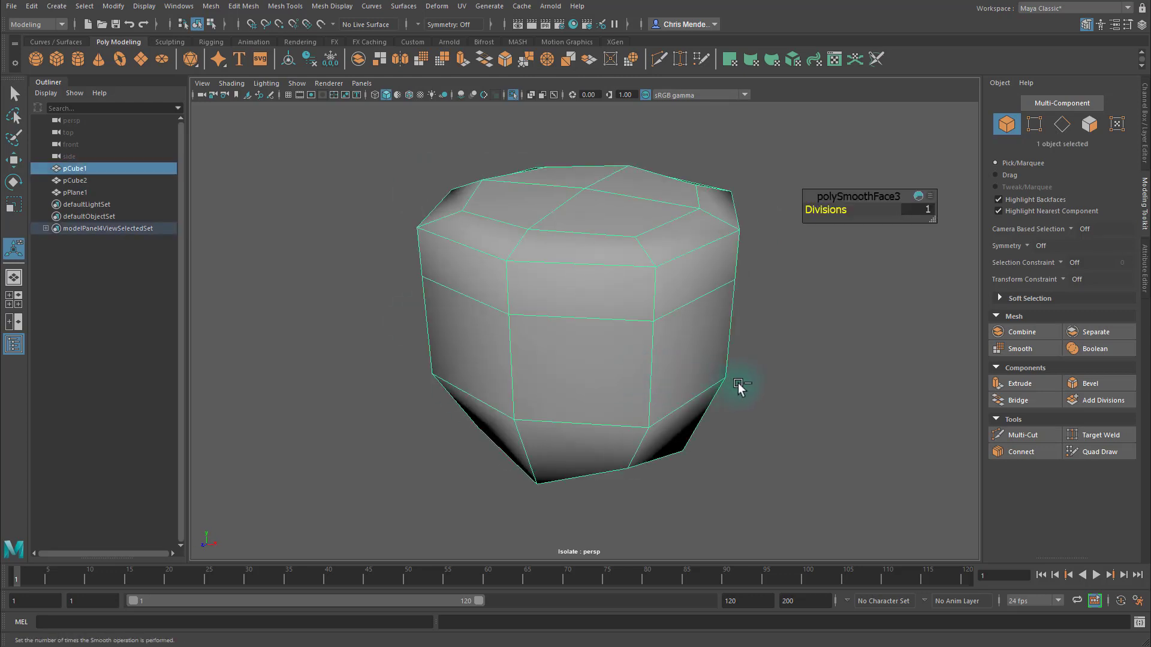
pyautogui.hotkey('ctrl', 'z')
pyautogui.hotkey('ctrl', 'z')
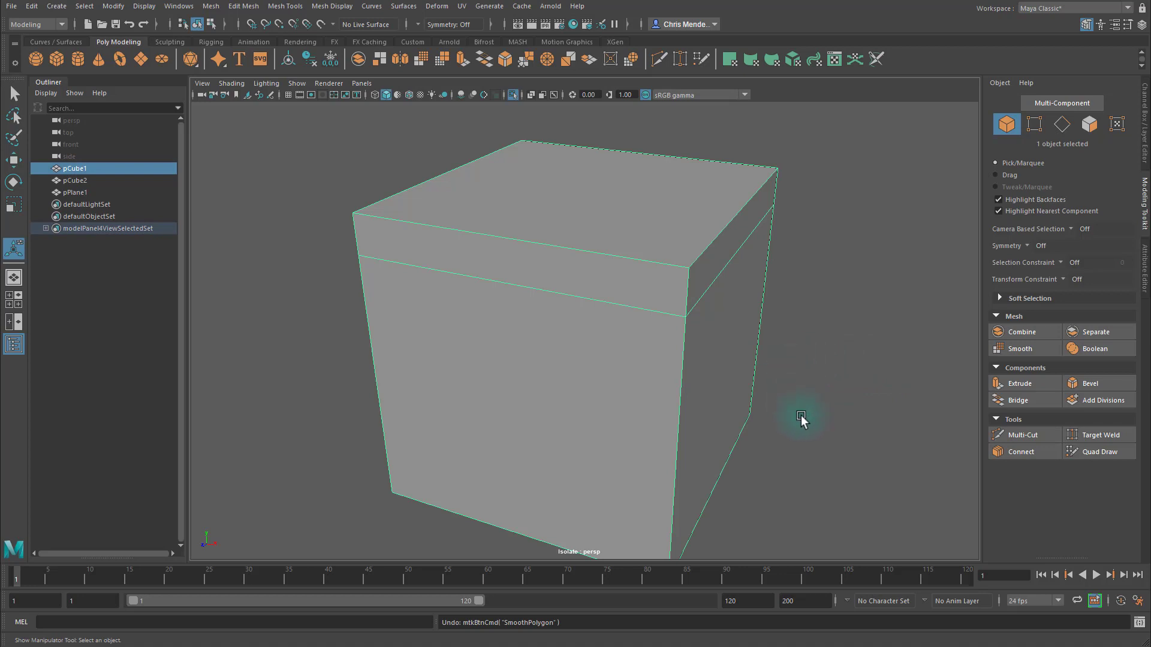
# Compare the cube's unsmoothed display with its smooth mesh preview, ending in the unsmoothed display.
pyautogui.keyDown('alt'); pyautogui.moveTo(699, 397); pyautogui.dragTo(719, 411); pyautogui.keyUp('alt')
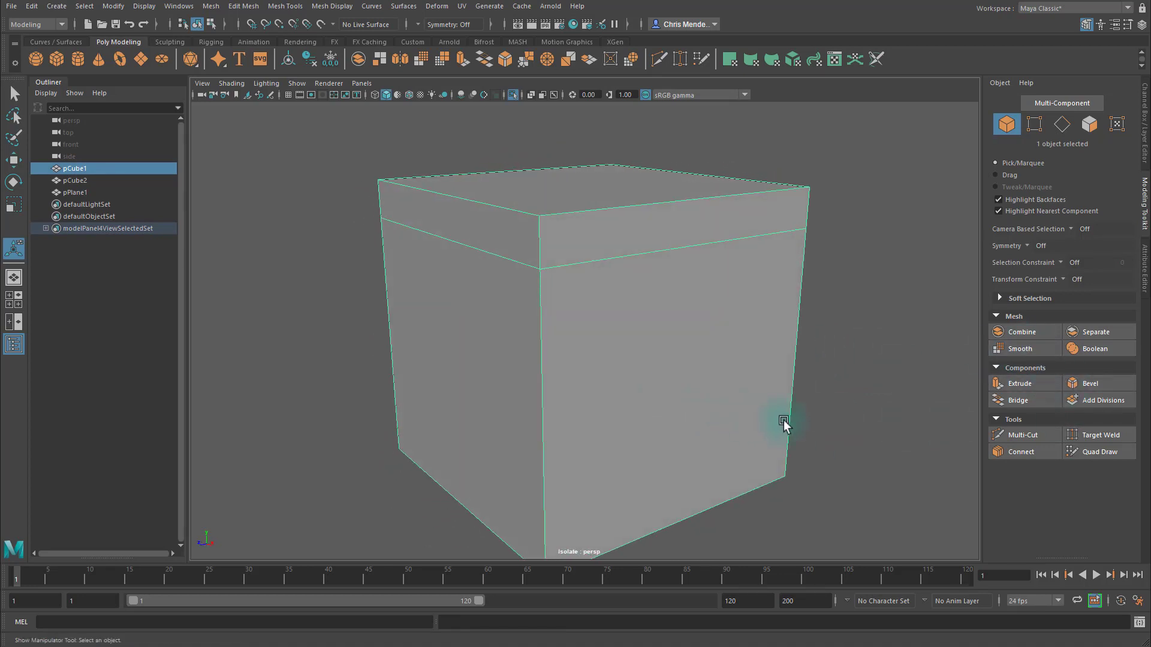
pyautogui.press('3')
pyautogui.press('1')
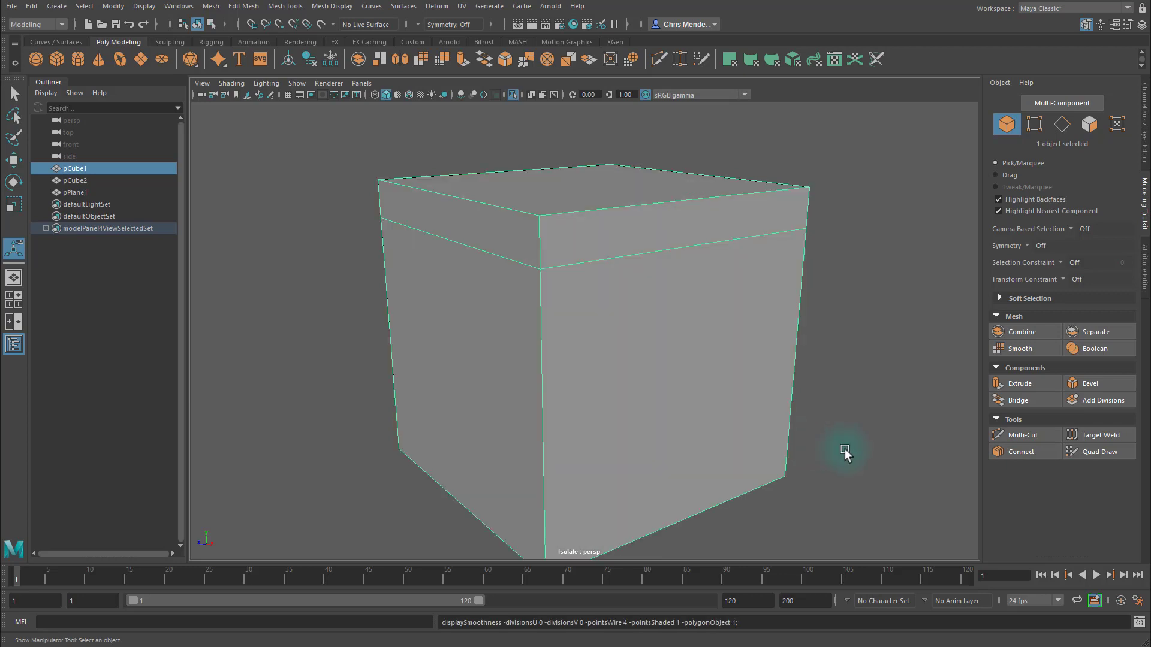
pyautogui.press('3')
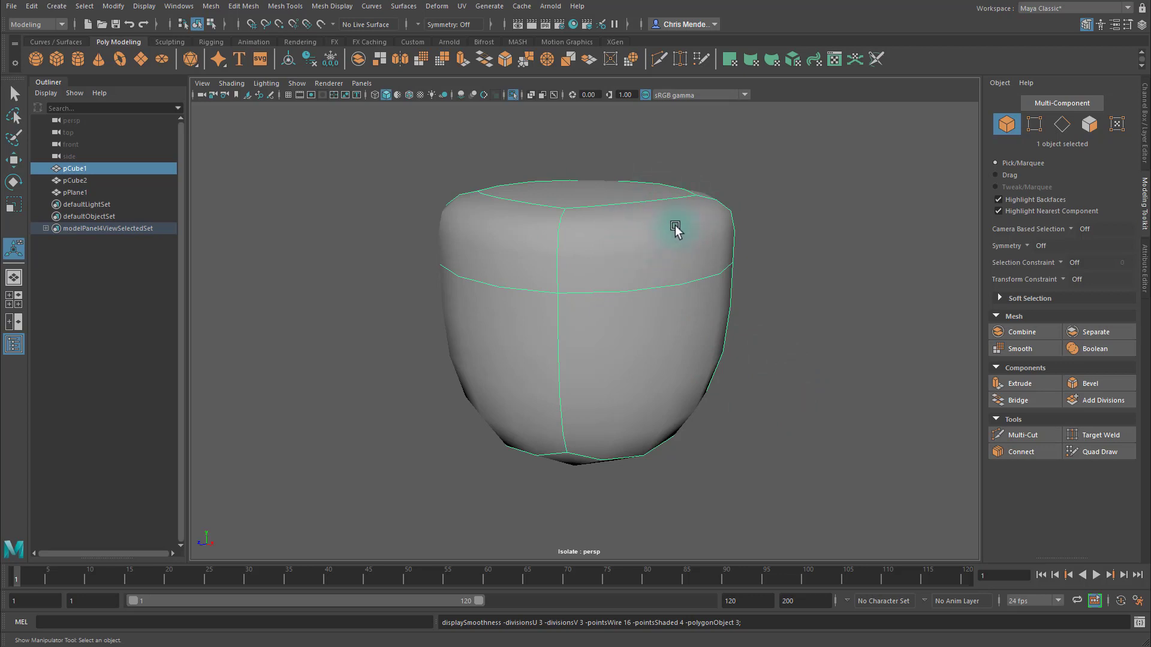
pyautogui.press('1')
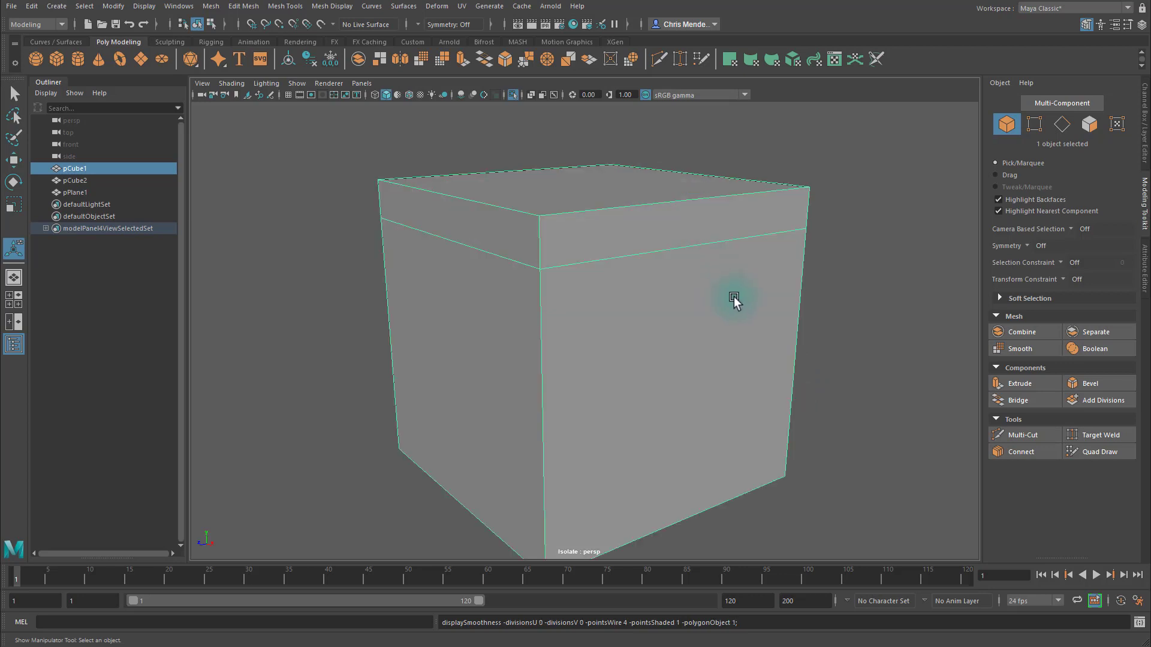
# Delete the entire edge loop below the cube's top face.
pyautogui.moveTo(667, 315); pyautogui.dragTo(662, 275, button='right')
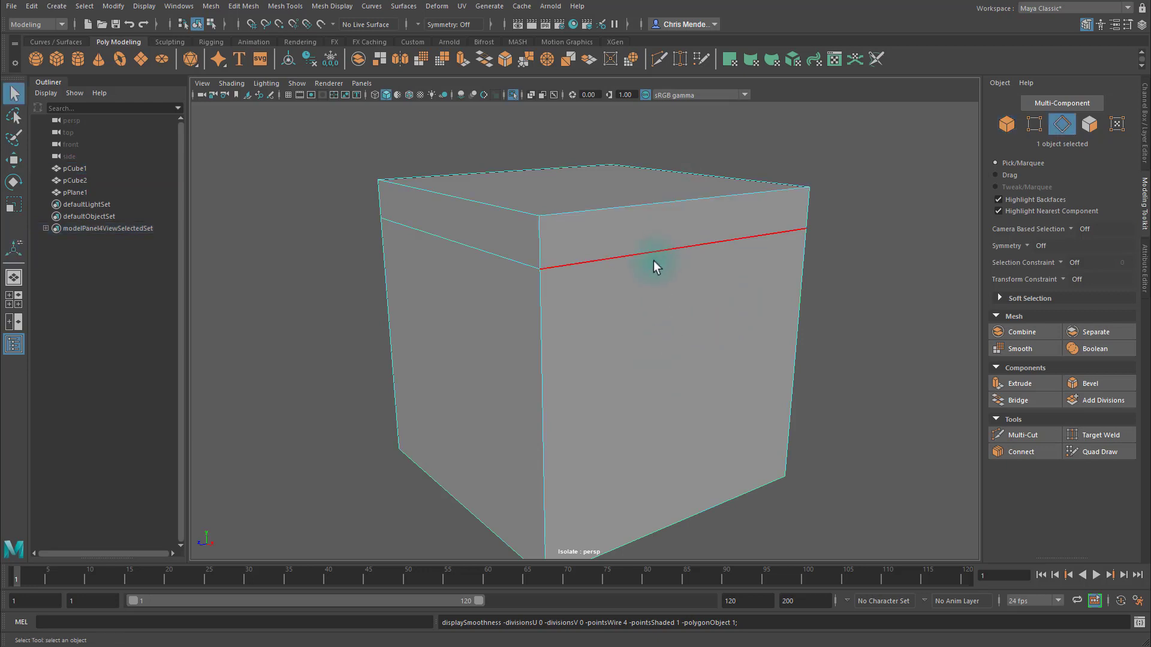
pyautogui.doubleClick(654, 251)
pyautogui.hotkey('ctrl', 'Delete')
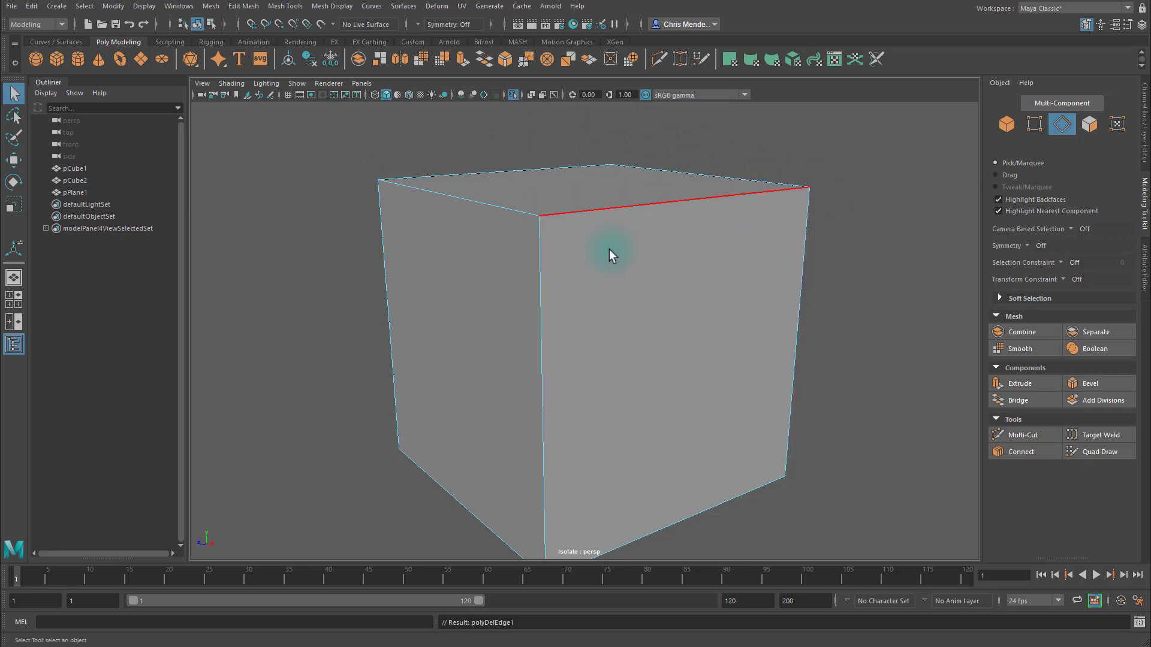
# Insert an edge loop tightly below the cube's top face with the Multi-Cut tool.
pyautogui.keyDown('alt'); pyautogui.moveTo(520, 240); pyautogui.dragTo(520, 261, button='middle'); pyautogui.keyUp('alt')
pyautogui.keyDown('alt'); pyautogui.moveTo(519, 261); pyautogui.dragTo(581, 279, button='right'); pyautogui.keyUp('alt')
pyautogui.keyDown('alt'); pyautogui.moveTo(695, 292); pyautogui.dragTo(524, 277); pyautogui.keyUp('alt')
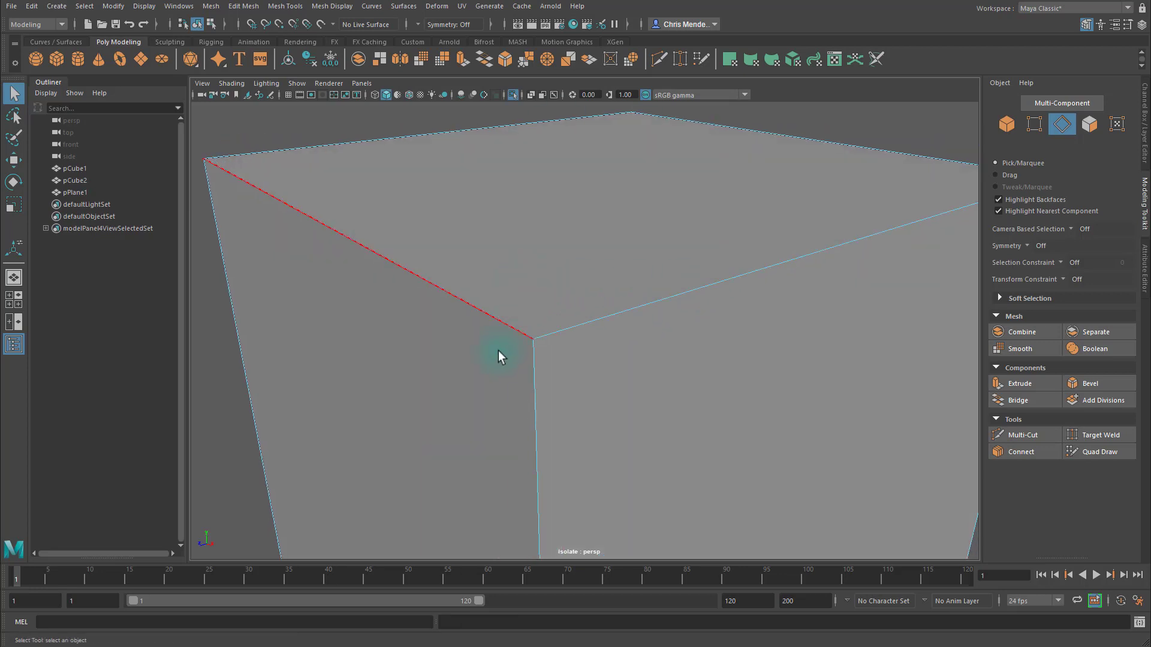
pyautogui.keyDown('alt'); pyautogui.moveTo(597, 378); pyautogui.dragTo(590, 352, button='middle'); pyautogui.keyUp('alt')
pyautogui.hotkey('ctrl', 'shift', 'x')
pyautogui.click(514, 280)
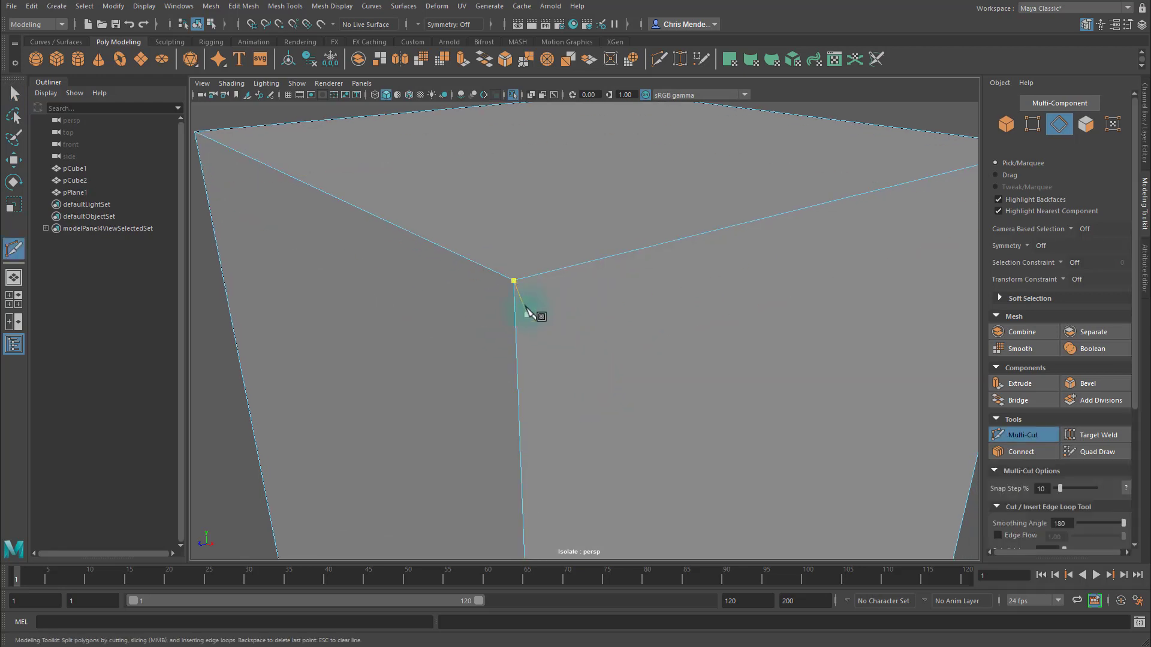
pyautogui.press('Escape')
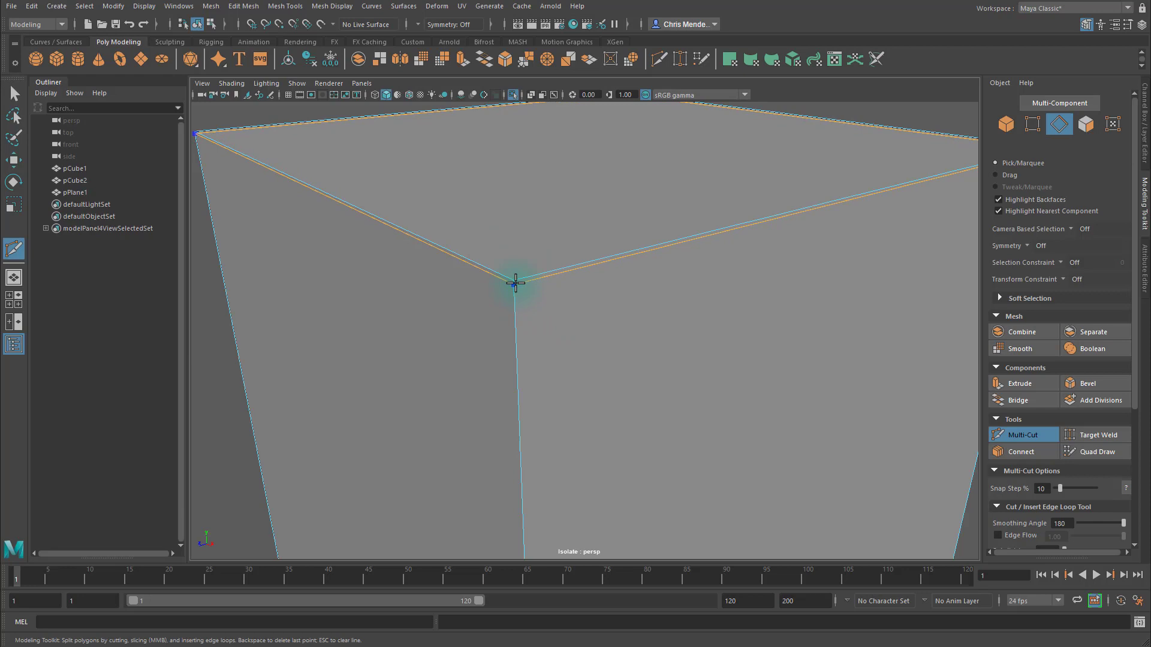
pyautogui.click(520, 282)
pyautogui.press('Escape')
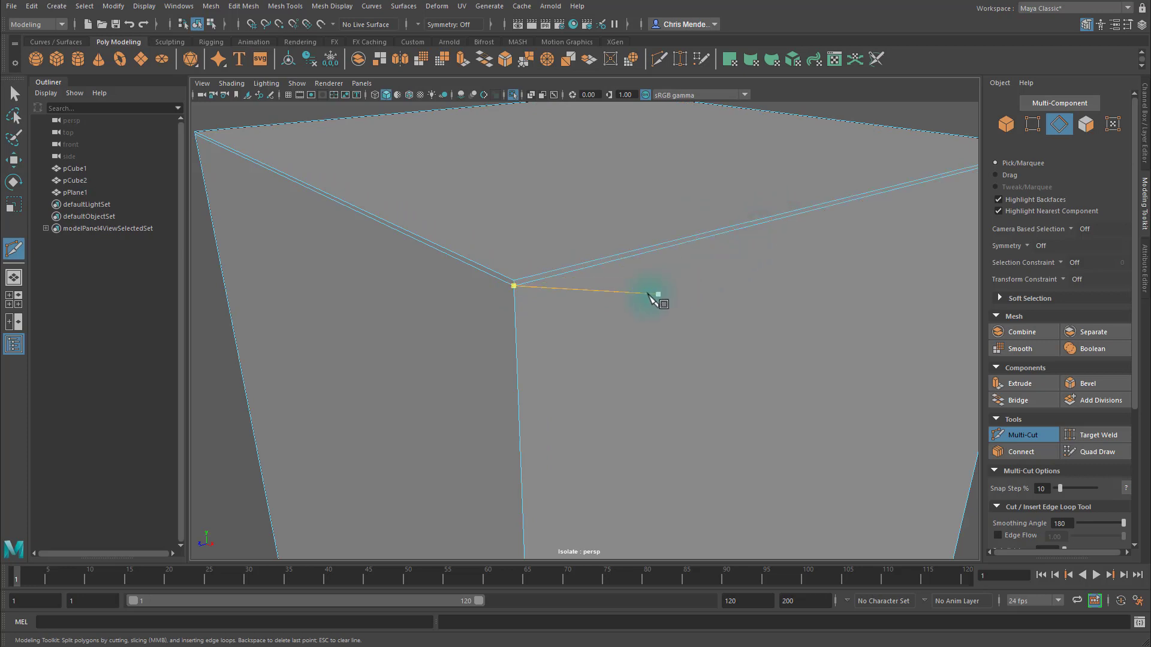
# Insert another tight edge loop running across the top face and down the adjoining side, beside one top edge of the cube.
pyautogui.keyDown('alt'); pyautogui.moveTo(653, 295); pyautogui.dragTo(687, 290); pyautogui.keyUp('alt')
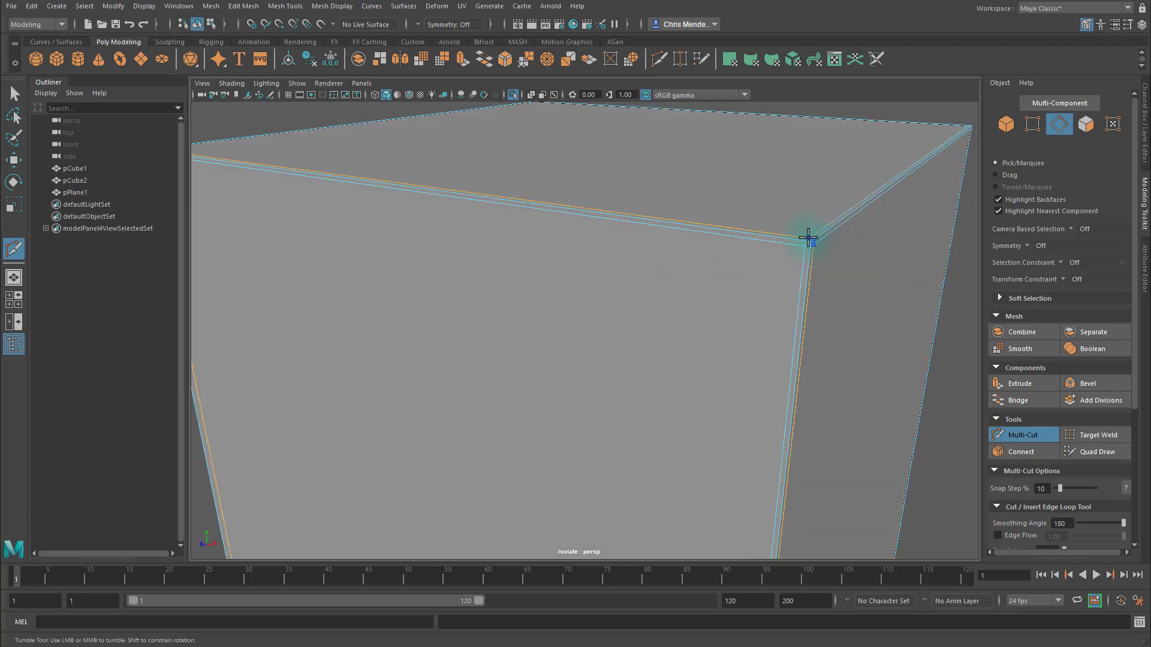
pyautogui.keyDown('alt'); pyautogui.moveTo(809, 236); pyautogui.dragTo(635, 326); pyautogui.keyUp('alt')
pyautogui.click(600, 306)
pyautogui.keyDown('alt'); pyautogui.moveTo(601, 337); pyautogui.dragTo(725, 351, button='right'); pyautogui.keyUp('alt')
pyautogui.keyDown('alt'); pyautogui.moveTo(714, 347); pyautogui.dragTo(721, 372, button='middle'); pyautogui.keyUp('alt')
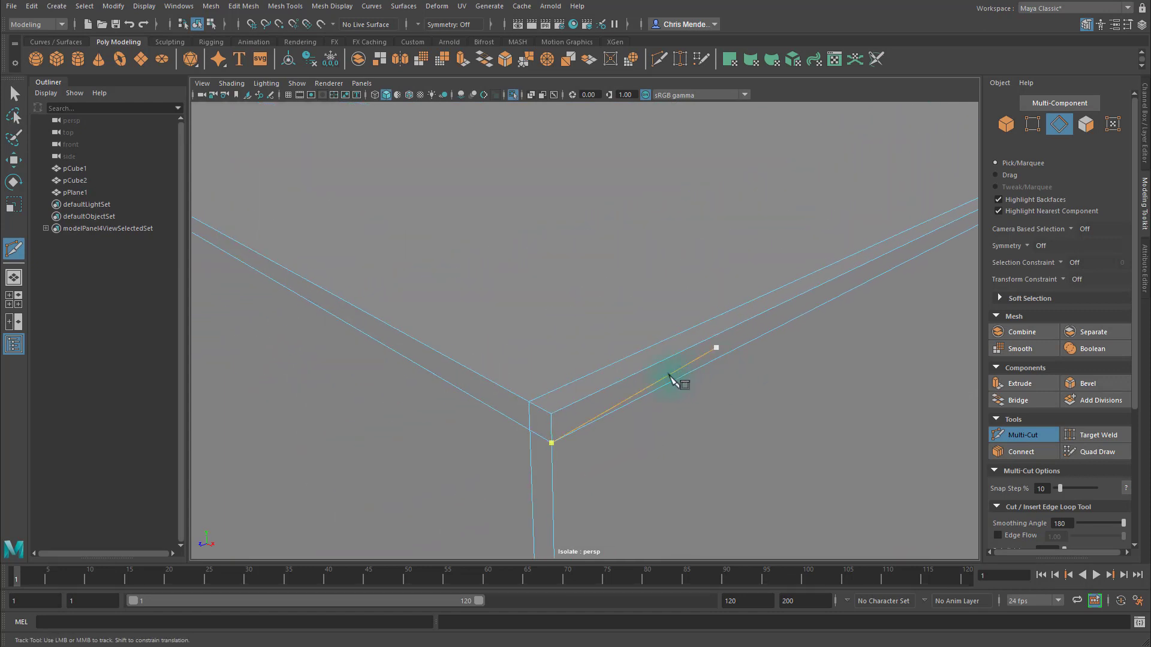
pyautogui.press('q')
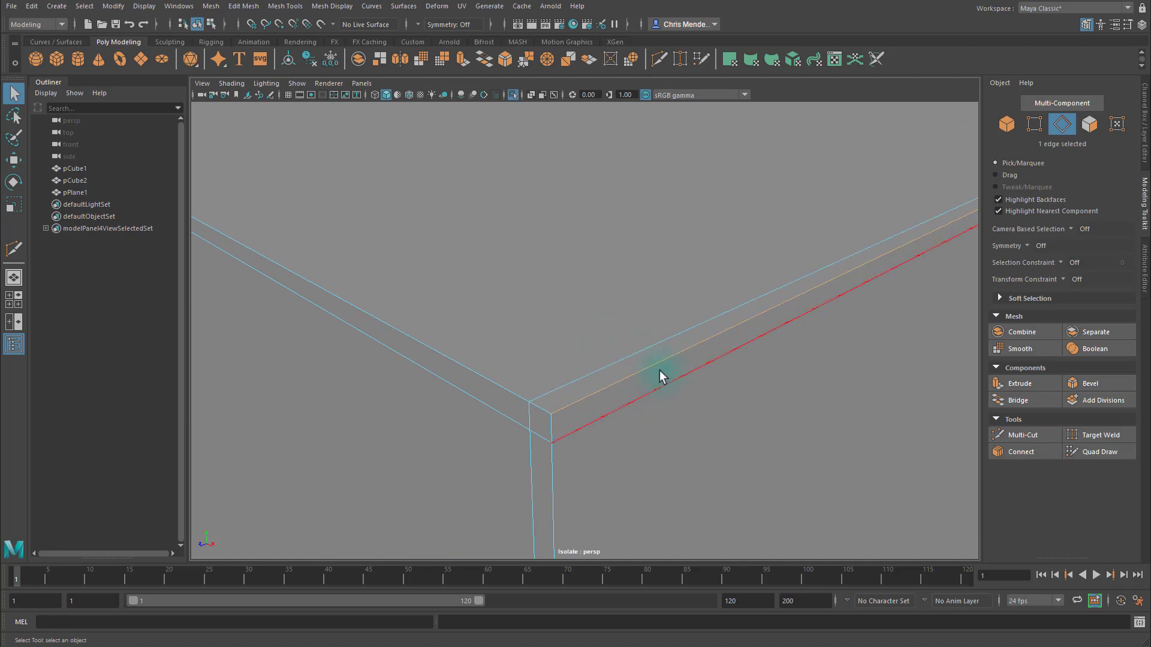
# Preview the cube smoothed, examine the top edge supported by loops on both sides, and return to the unsmoothed display.
pyautogui.press('a')
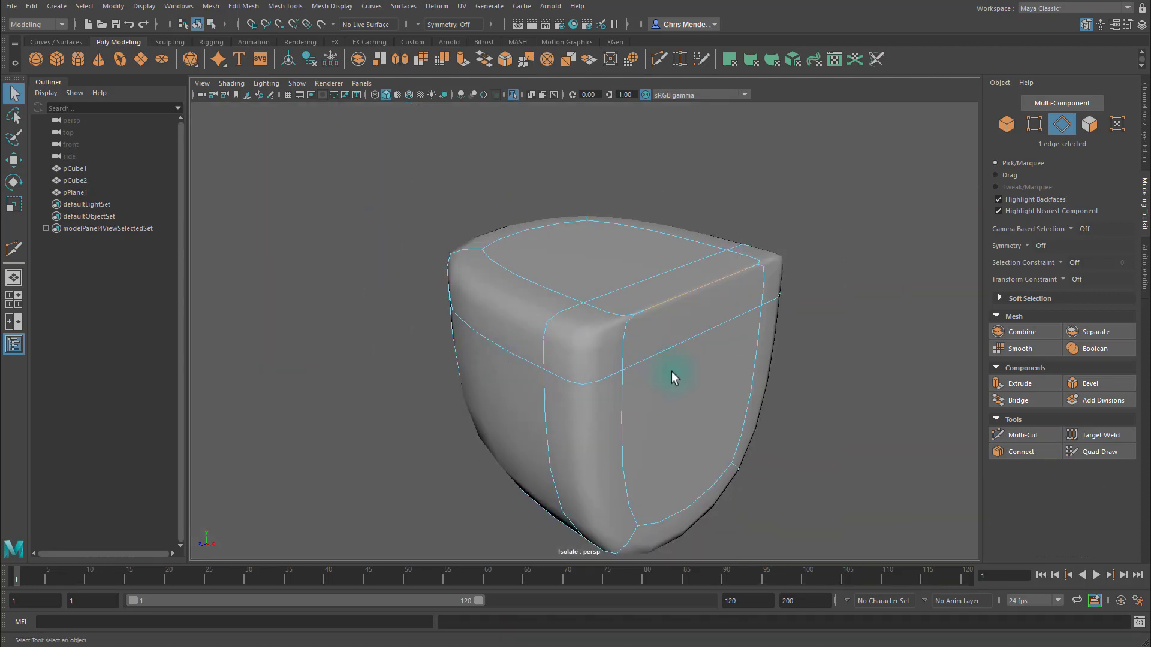
pyautogui.keyDown('alt'); pyautogui.moveTo(717, 394); pyautogui.dragTo(844, 257, button='right'); pyautogui.keyUp('alt')
pyautogui.click(830, 337)
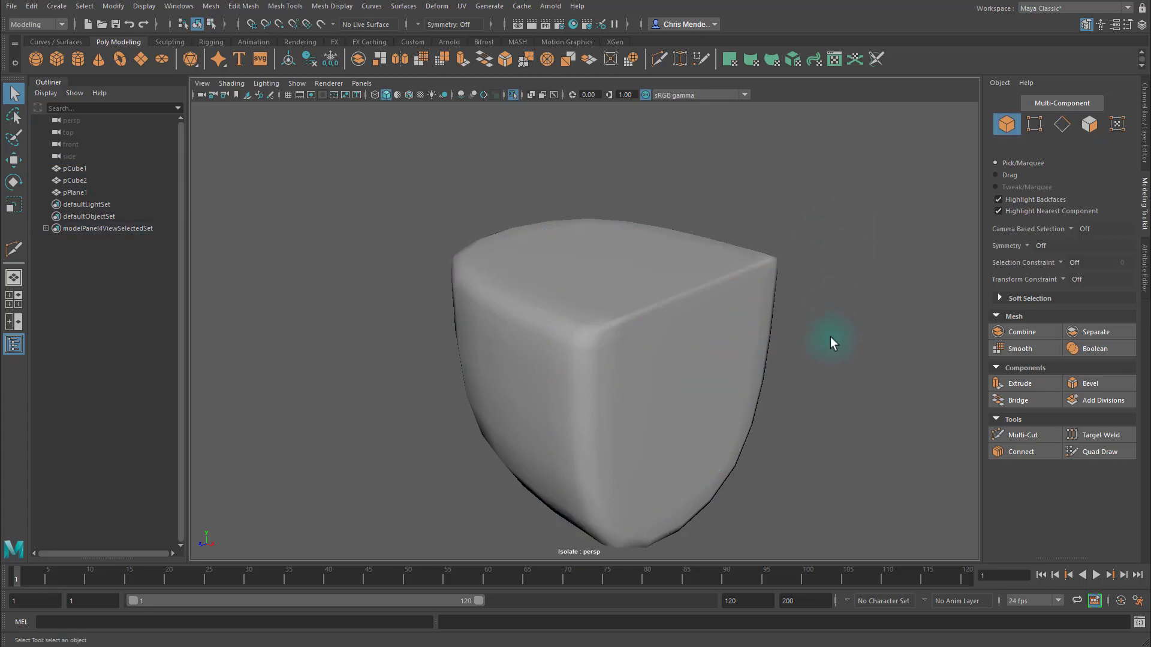
pyautogui.keyDown('alt'); pyautogui.moveTo(773, 348); pyautogui.dragTo(624, 369, button='middle'); pyautogui.keyUp('alt')
pyautogui.keyDown('alt'); pyautogui.moveTo(623, 369); pyautogui.dragTo(796, 376, button='right'); pyautogui.keyUp('alt')
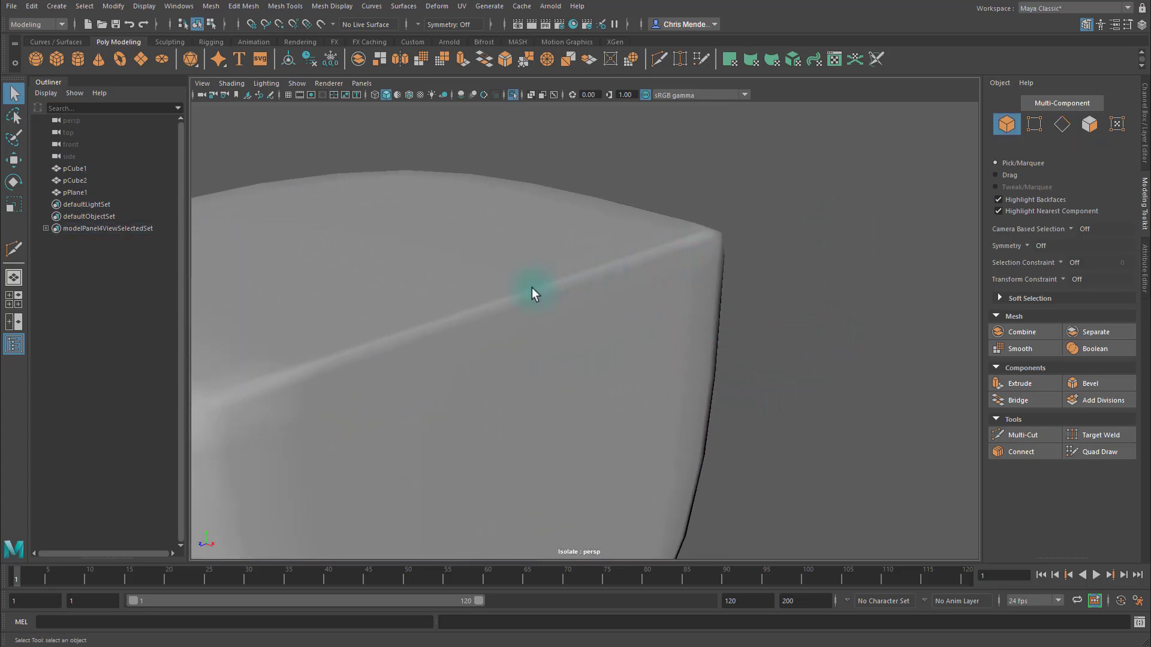
pyautogui.keyDown('alt'); pyautogui.moveTo(664, 224); pyautogui.dragTo(703, 227); pyautogui.keyUp('alt')
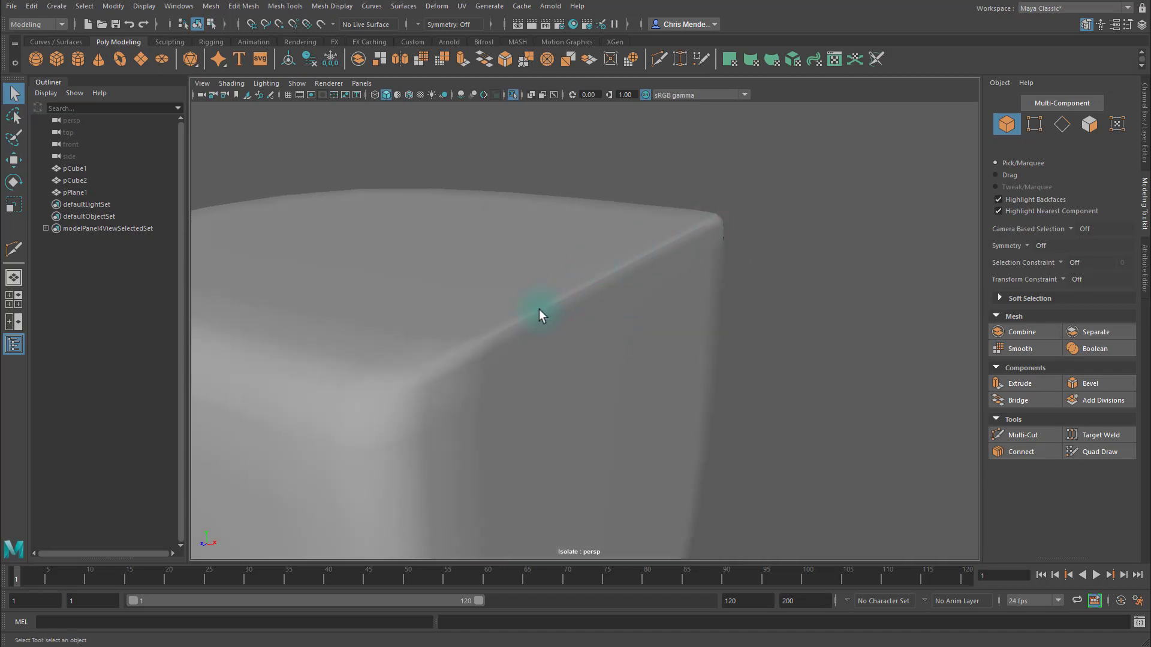
pyautogui.click(574, 358)
pyautogui.press('1')
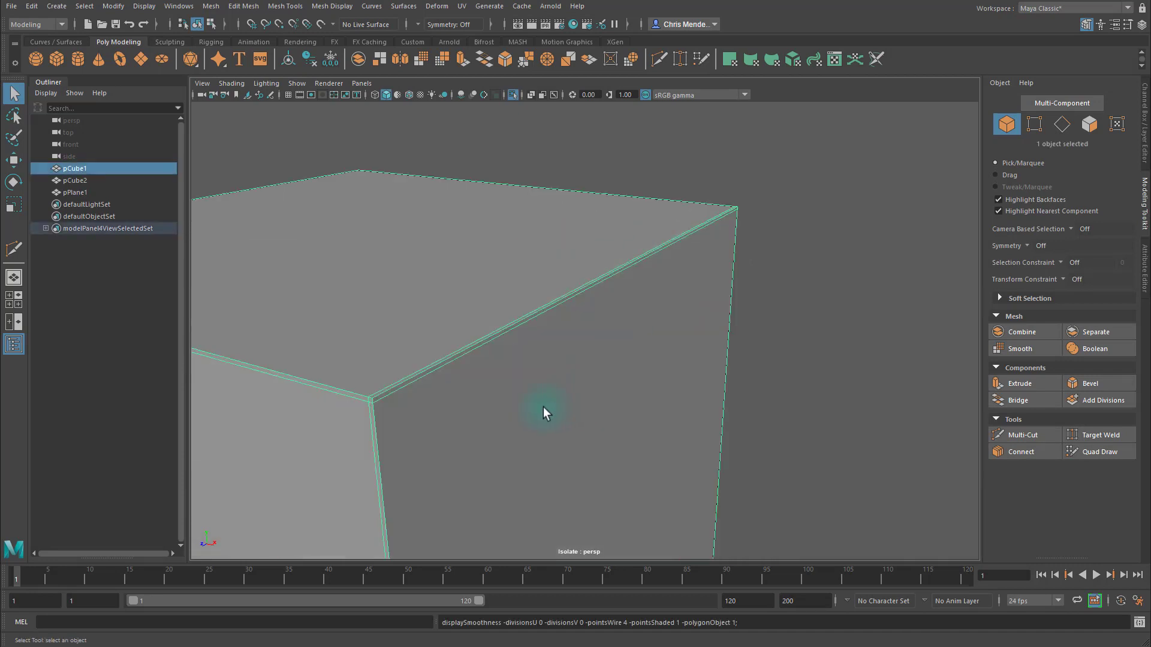
# Insert tight Multi-Cut edge loops beside the cube's remaining top and vertical edges.
pyautogui.moveTo(457, 396)
pyautogui.keyDown('alt'); pyautogui.mouseDown()
pyautogui.moveTo(498, 388)
pyautogui.moveTo(478, 396)
pyautogui.mouseUp(); pyautogui.keyUp('alt')
pyautogui.hotkey('ctrl', 'shift', 'x')
pyautogui.keyDown('alt'); pyautogui.moveTo(478, 395); pyautogui.dragTo(566, 409, button='right'); pyautogui.keyUp('alt')
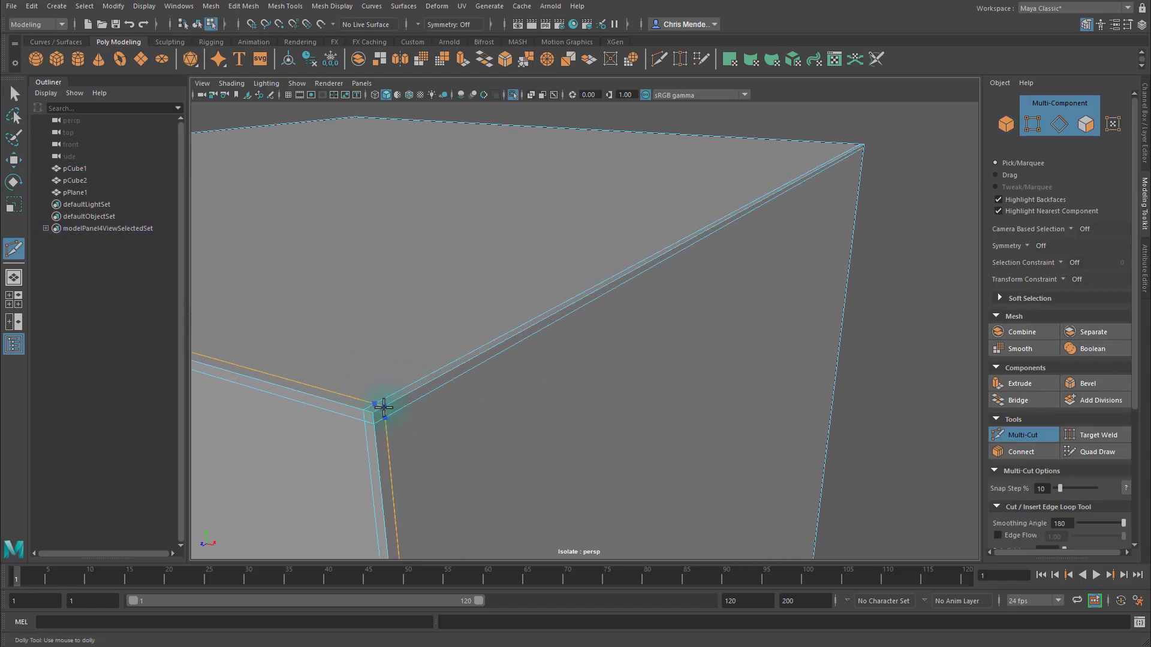
pyautogui.press('Return')
pyautogui.keyDown('alt'); pyautogui.moveTo(706, 365); pyautogui.dragTo(612, 351); pyautogui.keyUp('alt')
pyautogui.click(676, 298)
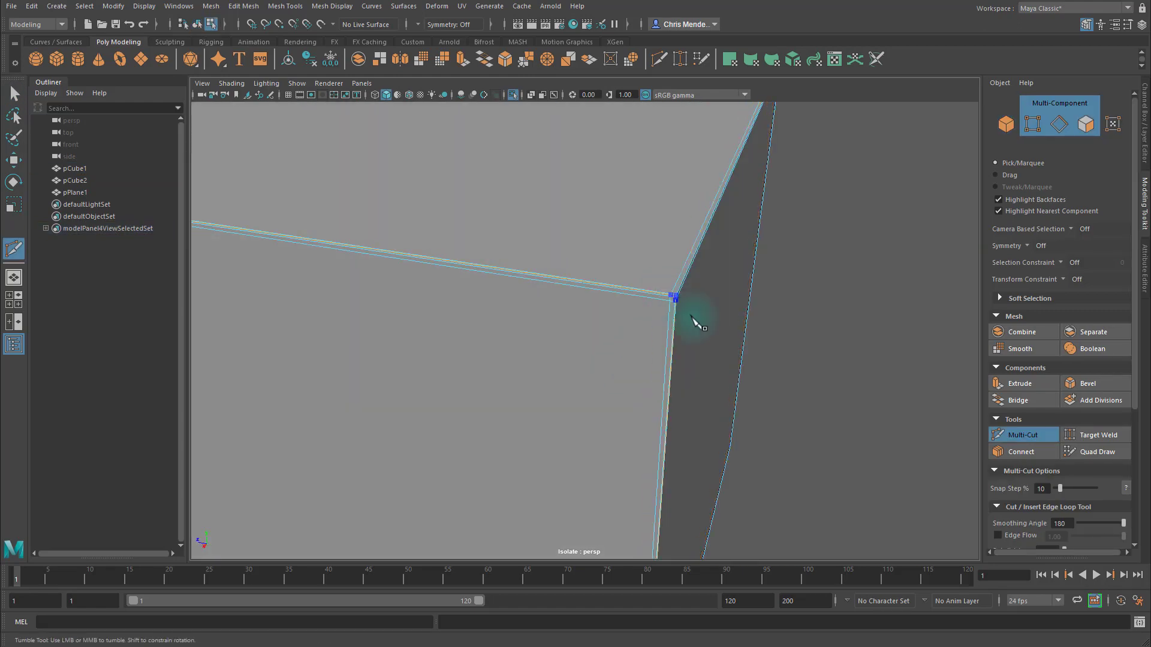
# Insert tight edge loops along the unsupported edges around the cube's other corners, then leave the Multi-Cut tool.
pyautogui.keyDown('alt'); pyautogui.moveTo(693, 323); pyautogui.dragTo(497, 330); pyautogui.keyUp('alt')
pyautogui.keyDown('alt'); pyautogui.moveTo(808, 339); pyautogui.dragTo(461, 355); pyautogui.keyUp('alt')
pyautogui.keyDown('alt'); pyautogui.moveTo(670, 451); pyautogui.dragTo(687, 305, button='middle'); pyautogui.keyUp('alt')
pyautogui.keyDown('alt'); pyautogui.moveTo(681, 402); pyautogui.dragTo(678, 251); pyautogui.keyUp('alt')
pyautogui.click(632, 156)
pyautogui.keyDown('alt'); pyautogui.moveTo(679, 253); pyautogui.dragTo(674, 359, button='middle'); pyautogui.keyUp('alt')
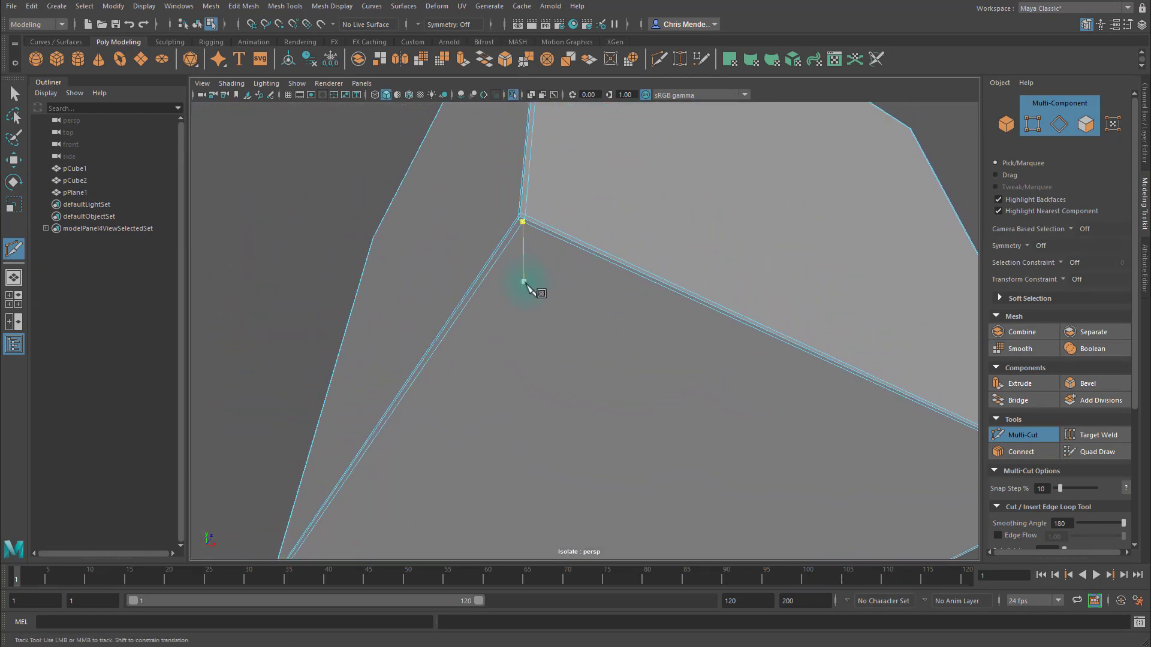
pyautogui.keyDown('alt'); pyautogui.moveTo(524, 282); pyautogui.dragTo(659, 310); pyautogui.keyUp('alt')
pyautogui.keyDown('alt'); pyautogui.moveTo(533, 250); pyautogui.dragTo(561, 308, button='middle'); pyautogui.keyUp('alt')
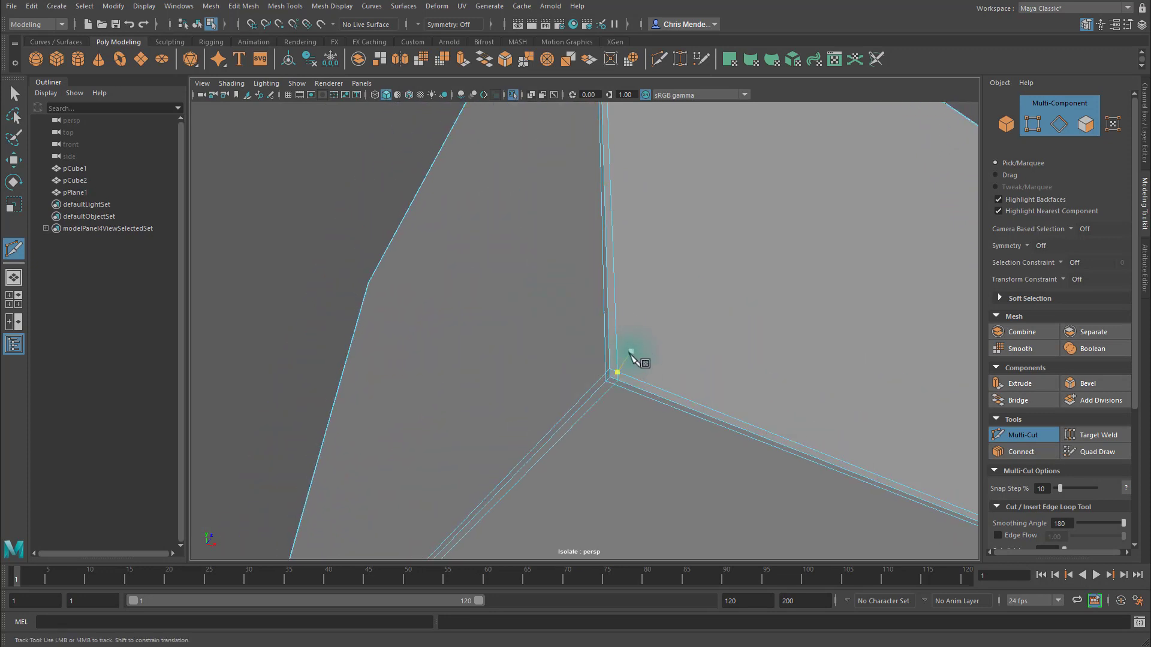
pyautogui.click(618, 368)
pyautogui.press('q')
pyautogui.doubleClick(619, 305)
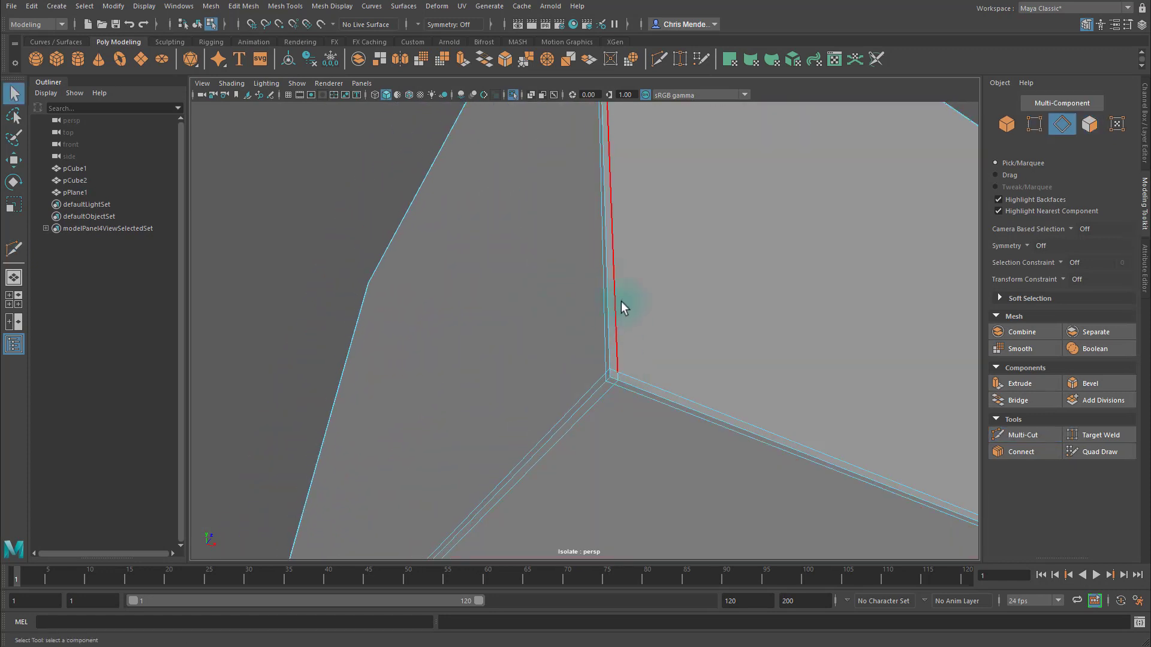
# Preview the cube smoothed with loops beside all its edges, inspect its sharpness from several angles, and return to the unsmoothed display.
pyautogui.keyDown('alt'); pyautogui.moveTo(629, 371); pyautogui.dragTo(612, 326, button='right'); pyautogui.keyUp('alt')
pyautogui.keyDown('alt'); pyautogui.moveTo(611, 326); pyautogui.dragTo(586, 385); pyautogui.keyUp('alt')
pyautogui.keyDown('alt'); pyautogui.moveTo(585, 385); pyautogui.dragTo(774, 293, button='right'); pyautogui.keyUp('alt')
pyautogui.press('3')
pyautogui.click(655, 350)
pyautogui.click(854, 258)
pyautogui.keyDown('alt'); pyautogui.moveTo(864, 328); pyautogui.dragTo(803, 288, button='right'); pyautogui.keyUp('alt')
pyautogui.keyDown('alt'); pyautogui.moveTo(804, 287); pyautogui.dragTo(722, 297); pyautogui.keyUp('alt')
pyautogui.keyDown('alt'); pyautogui.moveTo(722, 297); pyautogui.dragTo(811, 250, button='right'); pyautogui.keyUp('alt')
pyautogui.keyDown('alt'); pyautogui.moveTo(812, 250); pyautogui.dragTo(869, 368, button='middle'); pyautogui.keyUp('alt')
pyautogui.keyDown('alt'); pyautogui.moveTo(857, 371); pyautogui.dragTo(742, 362); pyautogui.keyUp('alt')
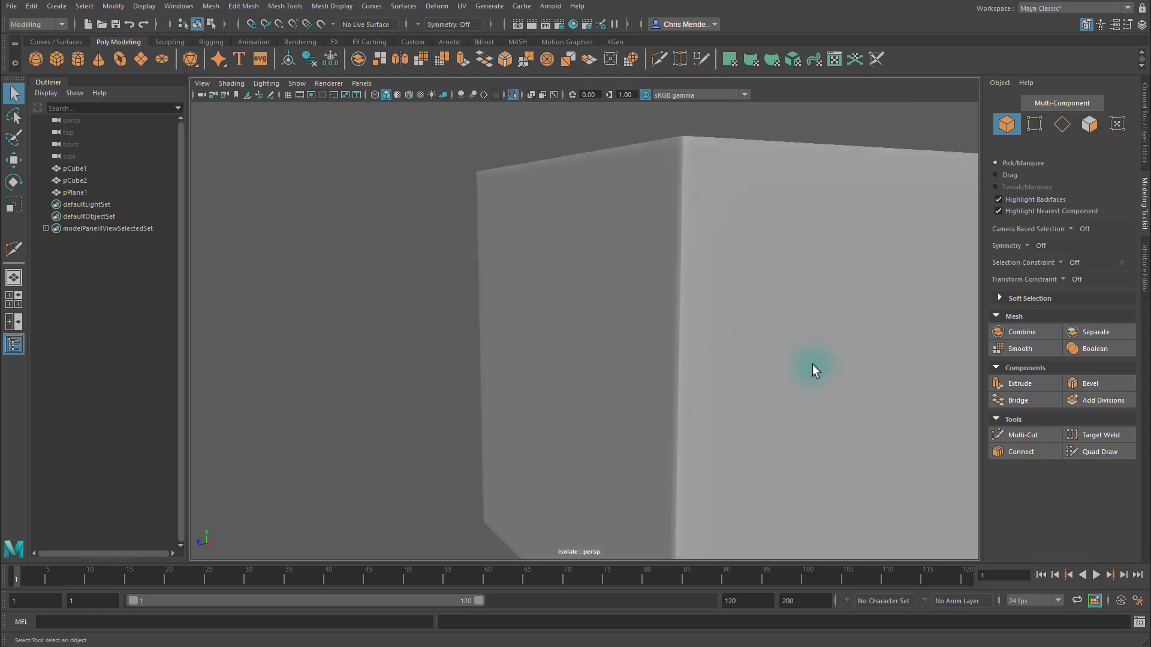
pyautogui.keyDown('alt'); pyautogui.moveTo(811, 365); pyautogui.dragTo(732, 334, button='right'); pyautogui.keyUp('alt')
pyautogui.click(711, 358)
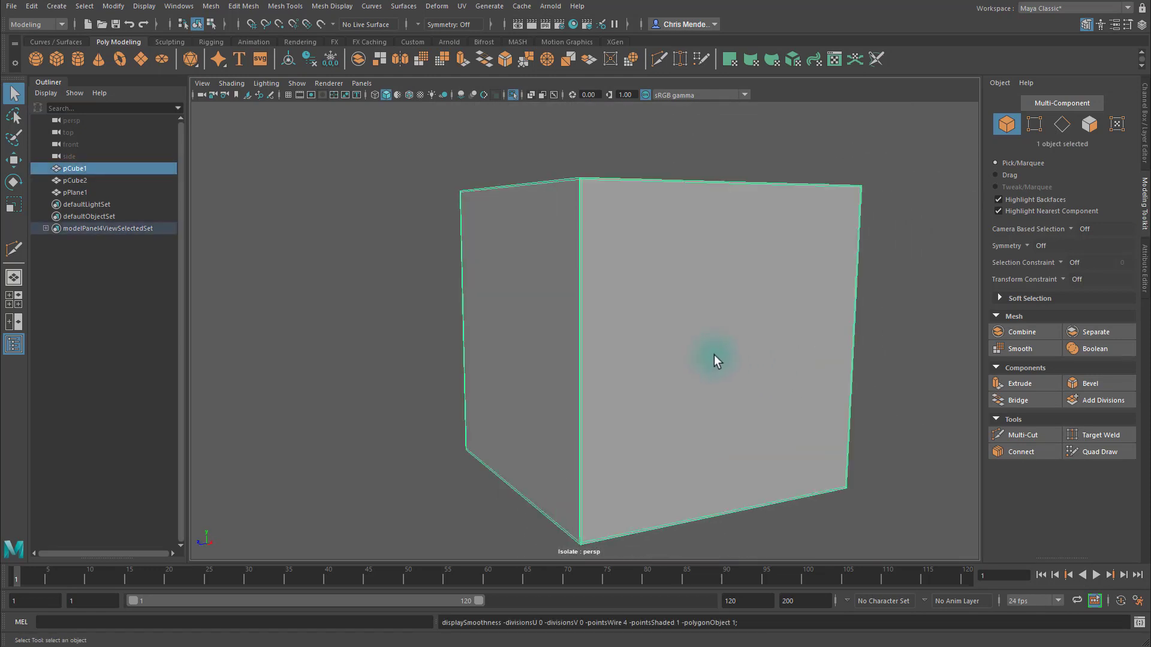
# Try smoothing the cube at 4 divisions and inspect the dense mesh from several angles.
pyautogui.keyDown('alt'); pyautogui.moveTo(617, 195); pyautogui.dragTo(619, 270); pyautogui.keyUp('alt')
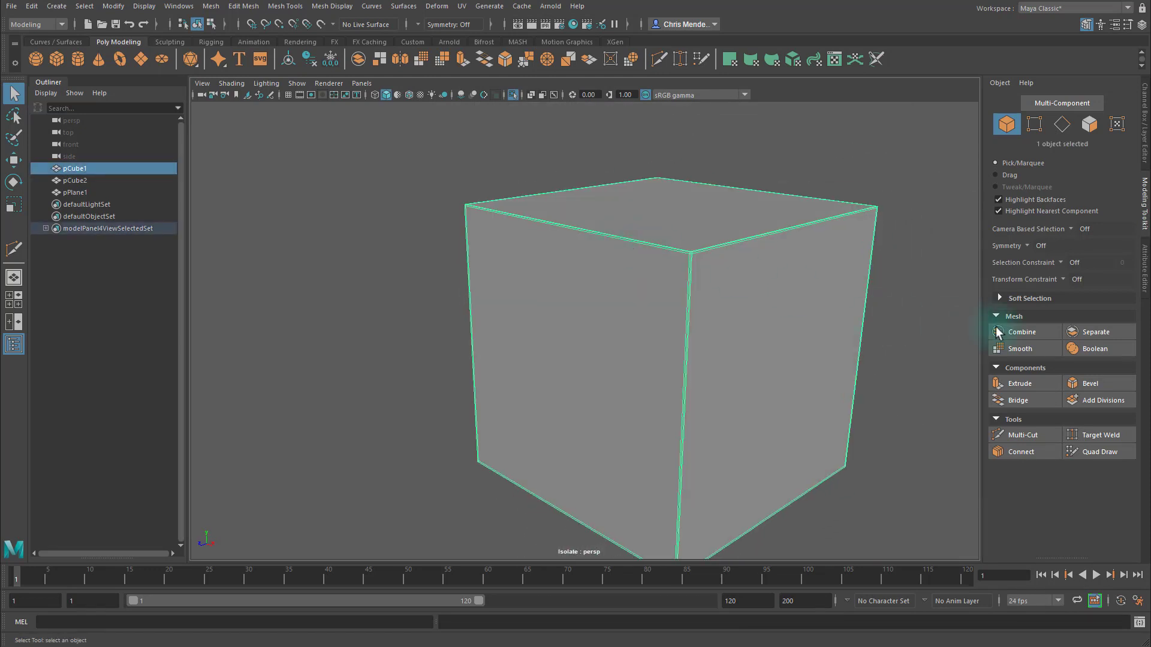
pyautogui.click(1027, 348)
pyautogui.moveTo(817, 210); pyautogui.dragTo(820, 213)
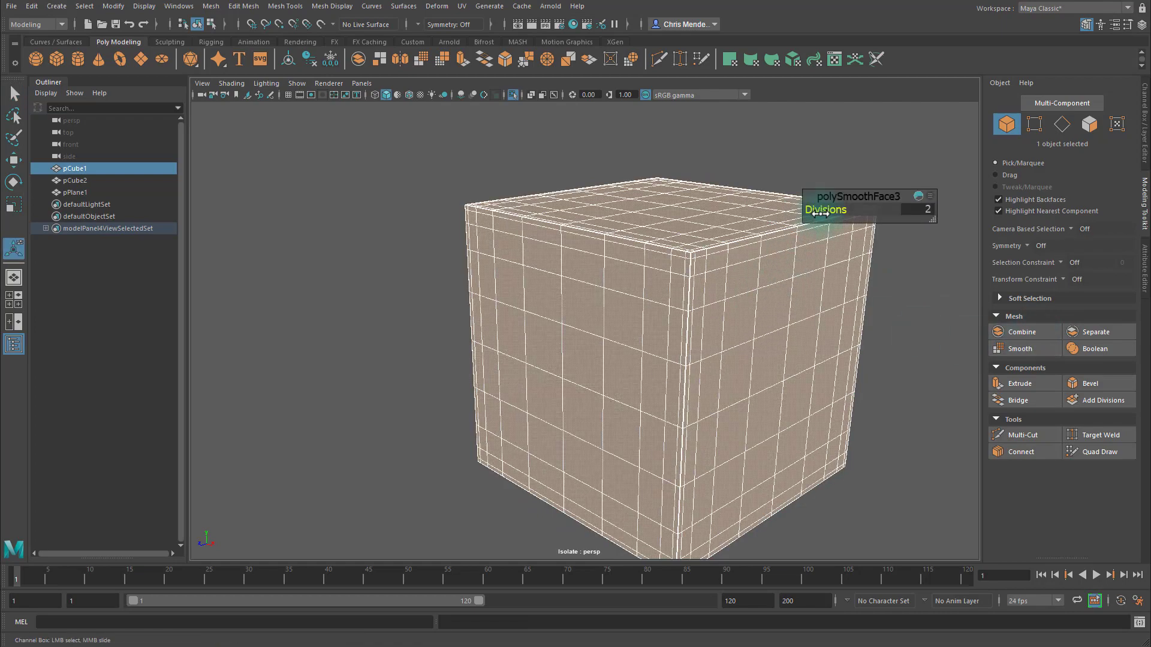
pyautogui.keyDown('alt'); pyautogui.moveTo(735, 306); pyautogui.dragTo(660, 339, button='middle'); pyautogui.keyUp('alt')
pyautogui.keyDown('alt'); pyautogui.moveTo(660, 339); pyautogui.dragTo(860, 370, button='right'); pyautogui.keyUp('alt')
pyautogui.keyDown('alt'); pyautogui.moveTo(663, 324); pyautogui.dragTo(679, 325); pyautogui.keyUp('alt')
pyautogui.keyDown('alt'); pyautogui.moveTo(679, 326); pyautogui.dragTo(688, 327); pyautogui.keyUp('alt')
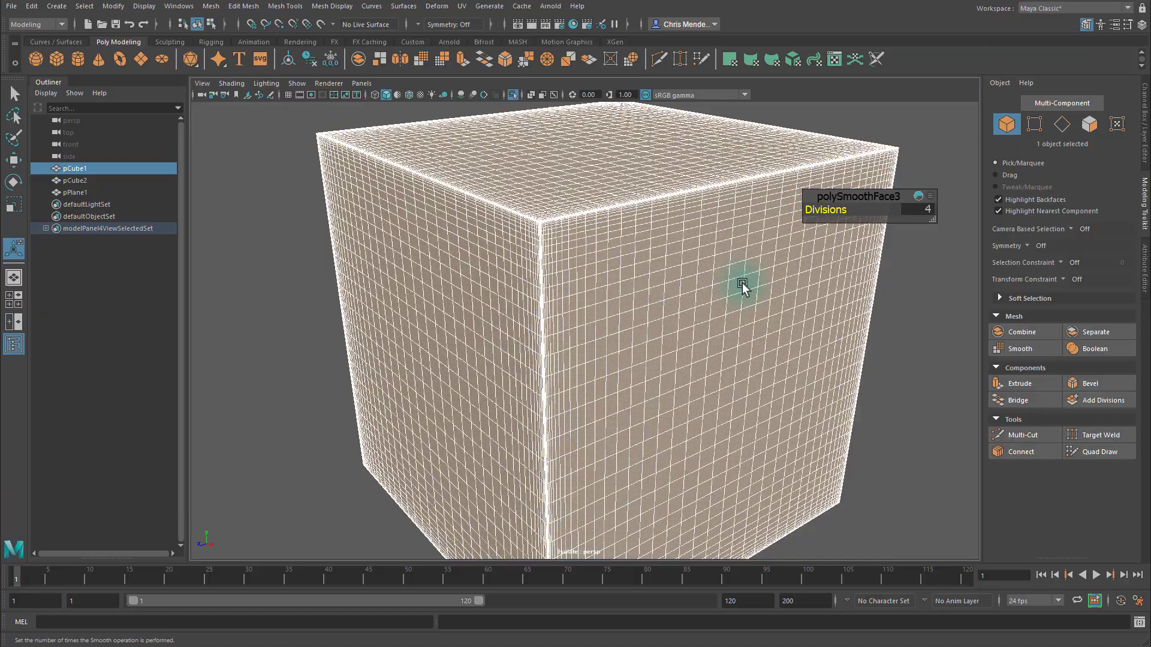
pyautogui.keyDown('alt'); pyautogui.moveTo(742, 287); pyautogui.dragTo(750, 175); pyautogui.keyUp('alt')
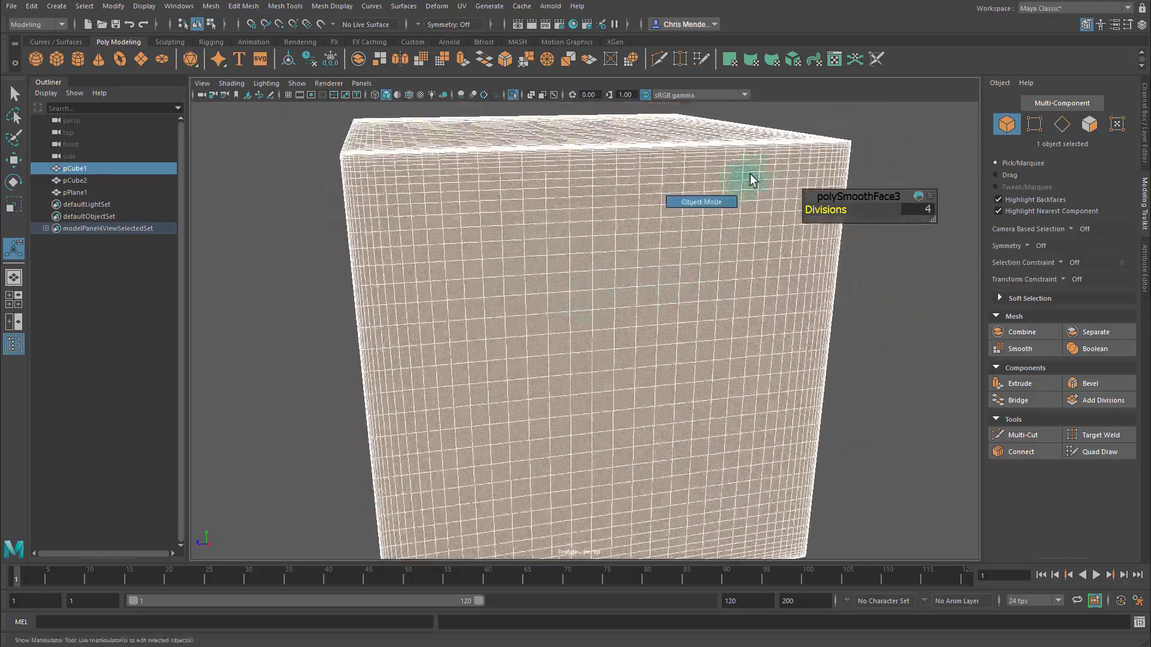
pyautogui.press('q')
pyautogui.keyDown('alt'); pyautogui.moveTo(590, 222); pyautogui.dragTo(905, 505); pyautogui.keyUp('alt')
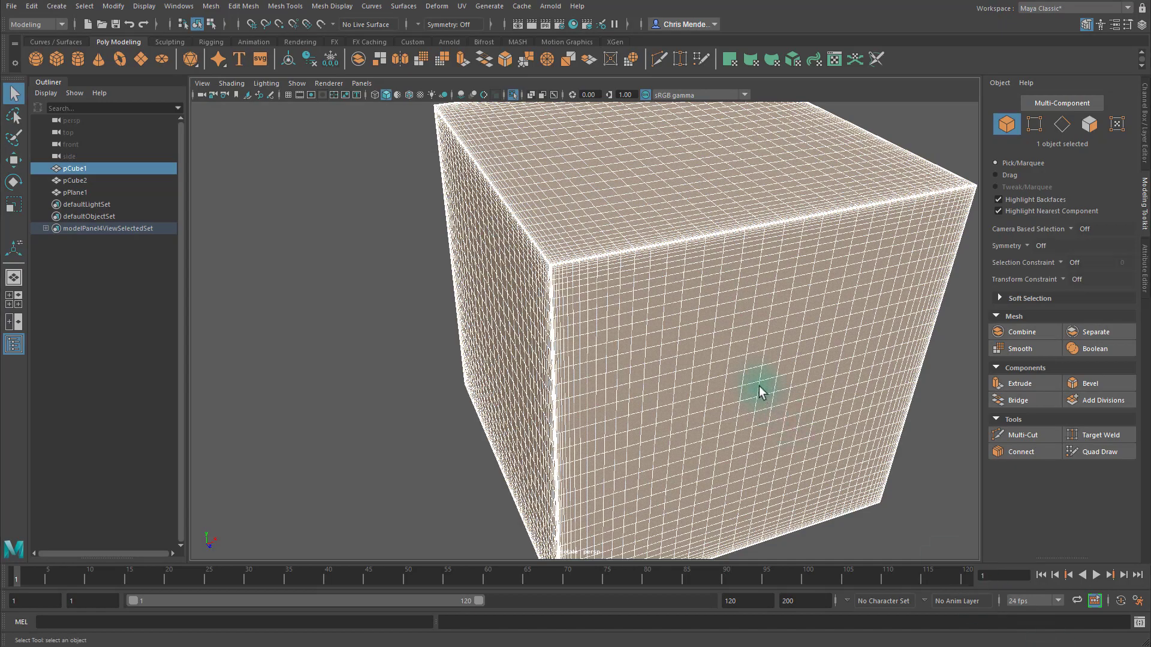
pyautogui.keyDown('alt'); pyautogui.moveTo(760, 391); pyautogui.dragTo(626, 314); pyautogui.keyUp('alt')
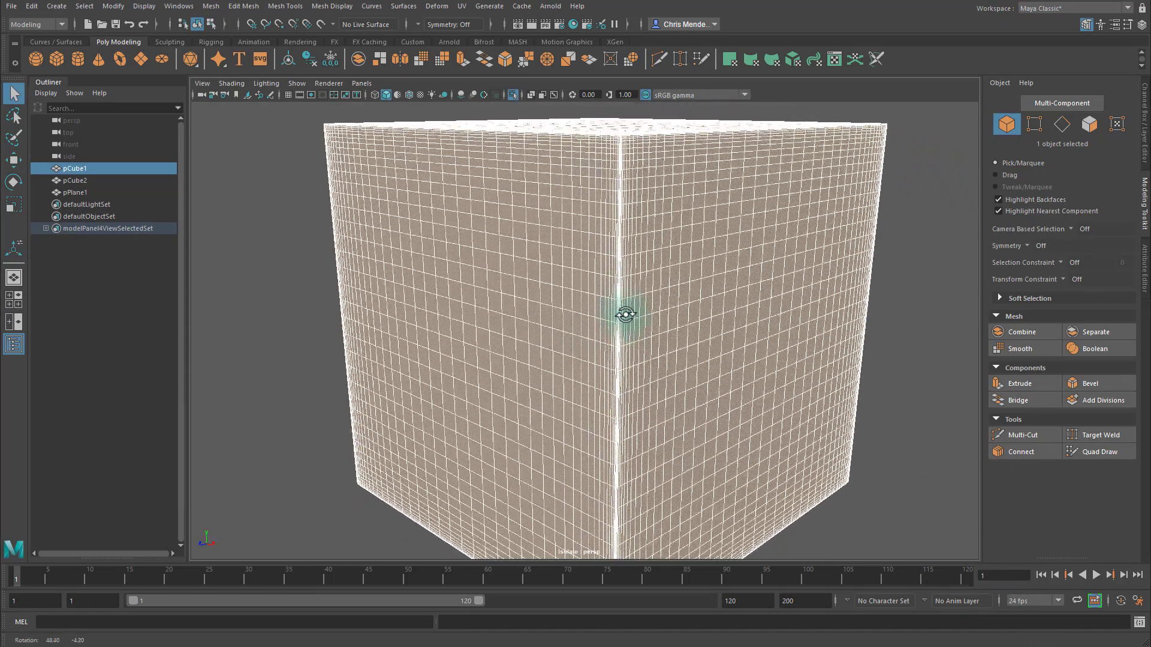
# Undo the smoothing and all the edge loops inserted along the cube's edges.
pyautogui.hotkey('ctrl', 'z')
pyautogui.hotkey('ctrl', 'z')
pyautogui.hotkey('ctrl', 'z')
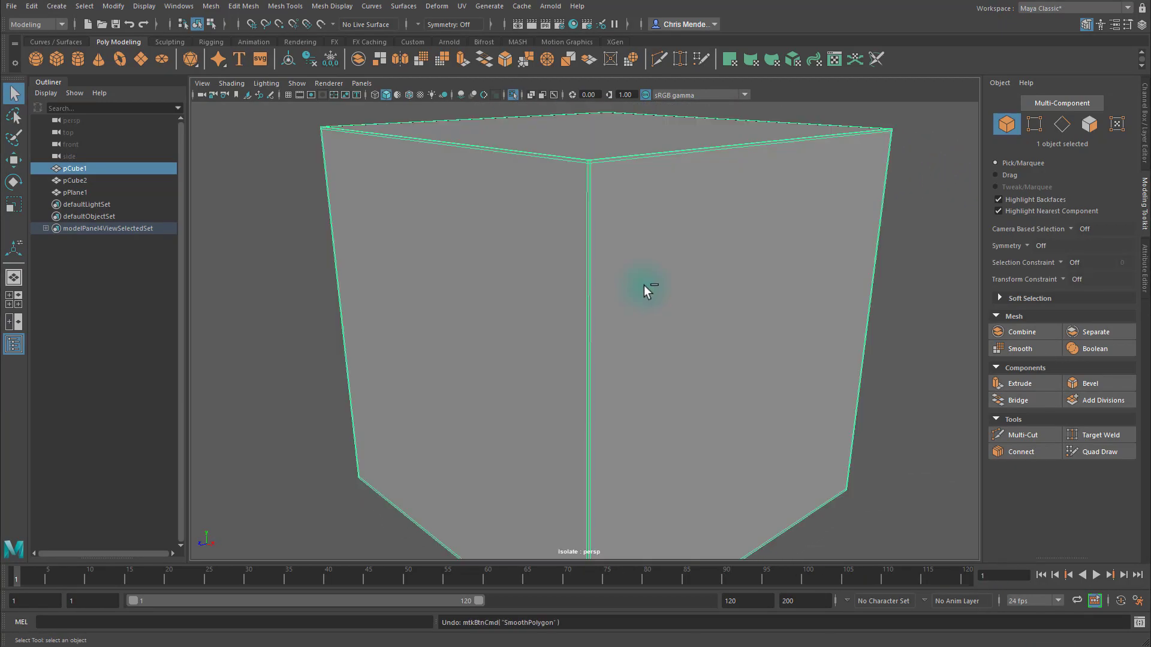
pyautogui.hotkey('ctrl', 'z')
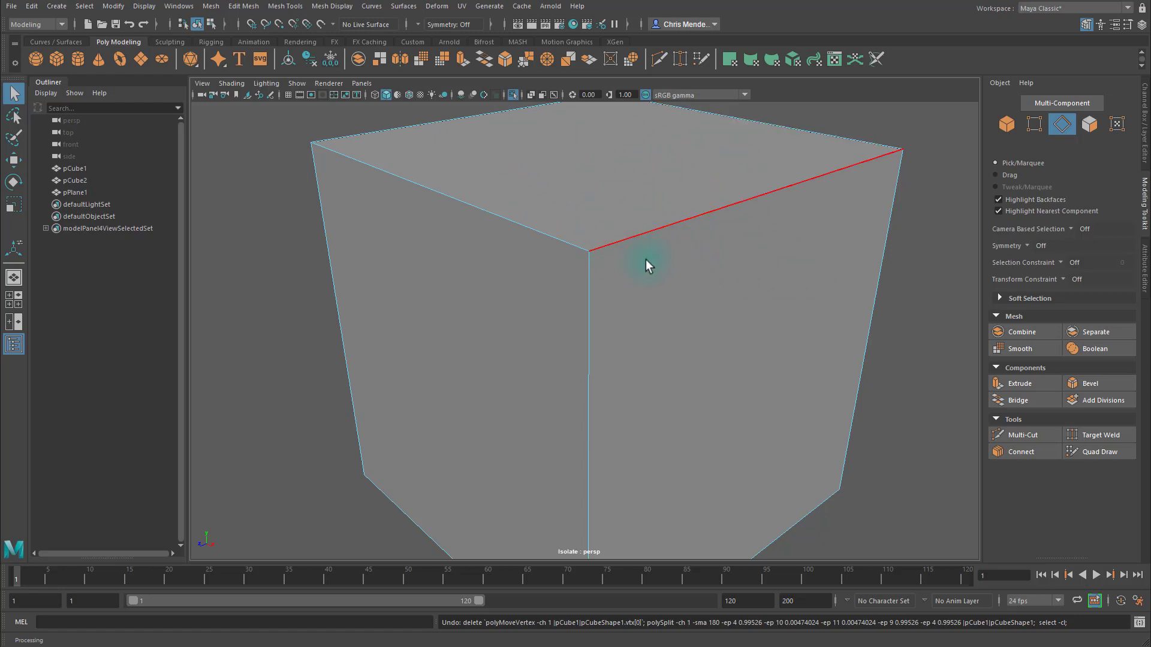
# Try Multi-Cut edge loops tightly below the top face and beside the vertical edge at one corner of the cube.
pyautogui.scroll(3, 654, 276)
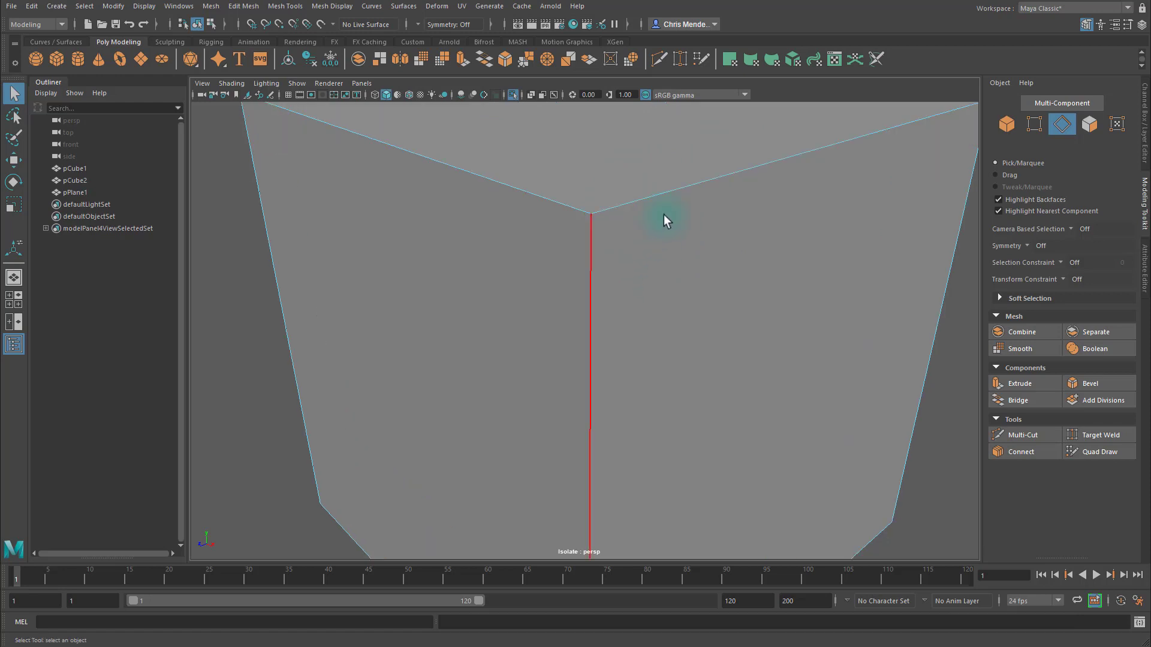
pyautogui.keyDown('alt'); pyautogui.moveTo(663, 214); pyautogui.dragTo(585, 285, button='middle'); pyautogui.keyUp('alt')
pyautogui.keyDown('alt'); pyautogui.moveTo(585, 286); pyautogui.dragTo(695, 292, button='right'); pyautogui.keyUp('alt')
pyautogui.keyDown('alt'); pyautogui.moveTo(696, 293); pyautogui.dragTo(636, 295); pyautogui.keyUp('alt')
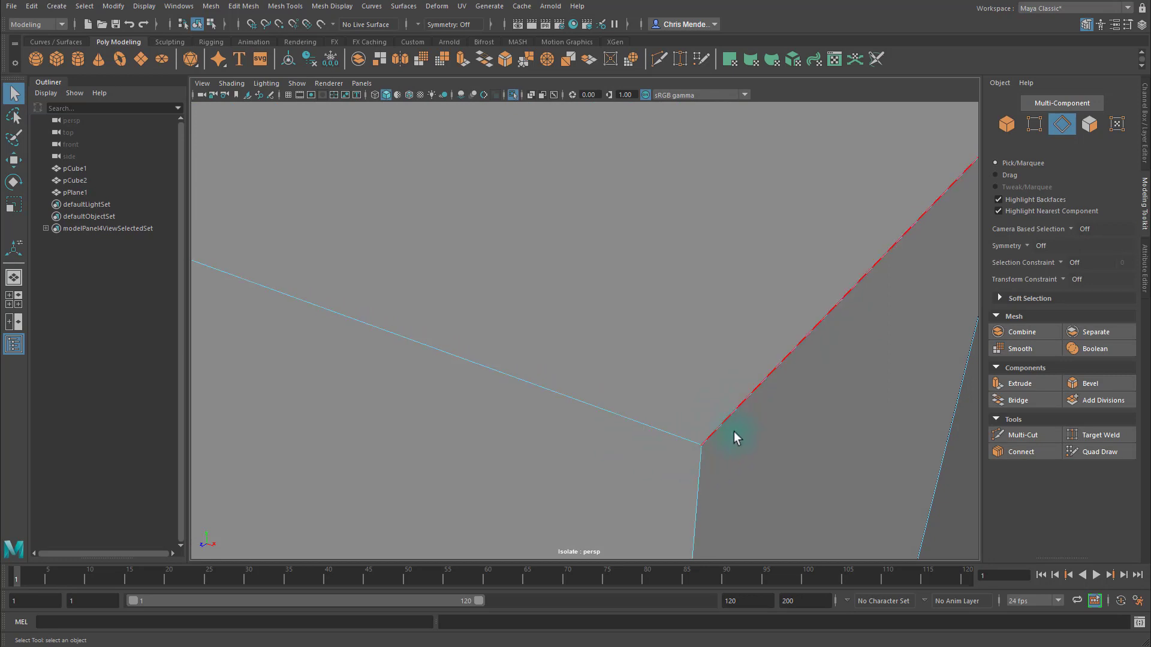
pyautogui.hotkey('ctrl', 'shift', 'x')
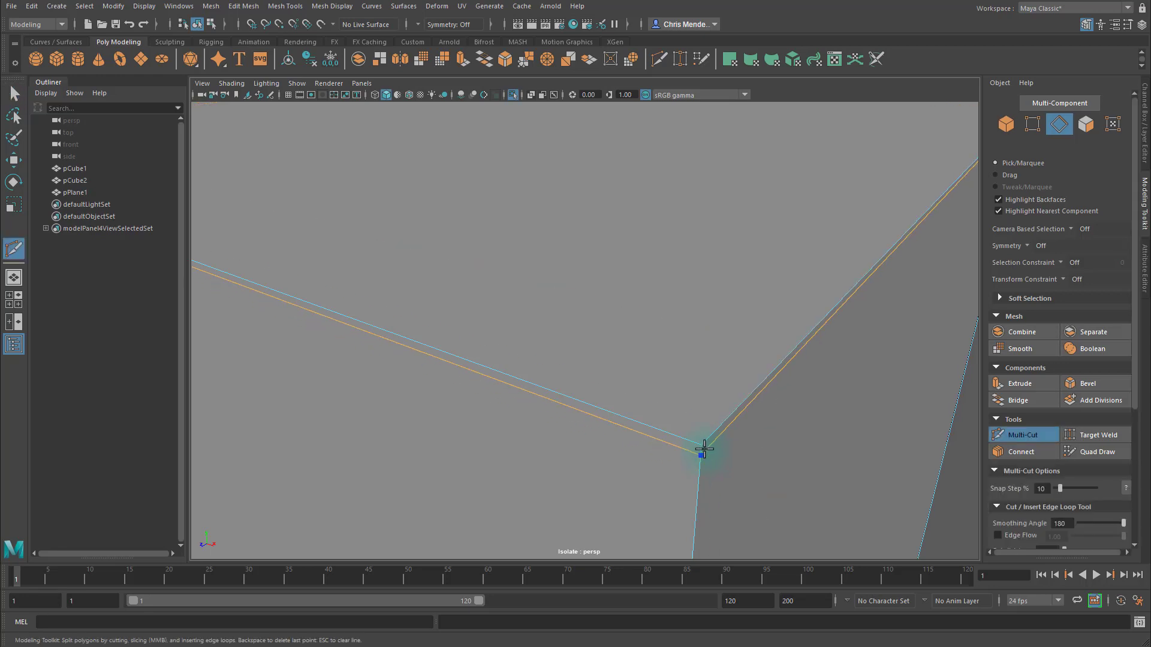
pyautogui.keyDown('ctrl'); pyautogui.click(697, 442); pyautogui.keyUp('ctrl')
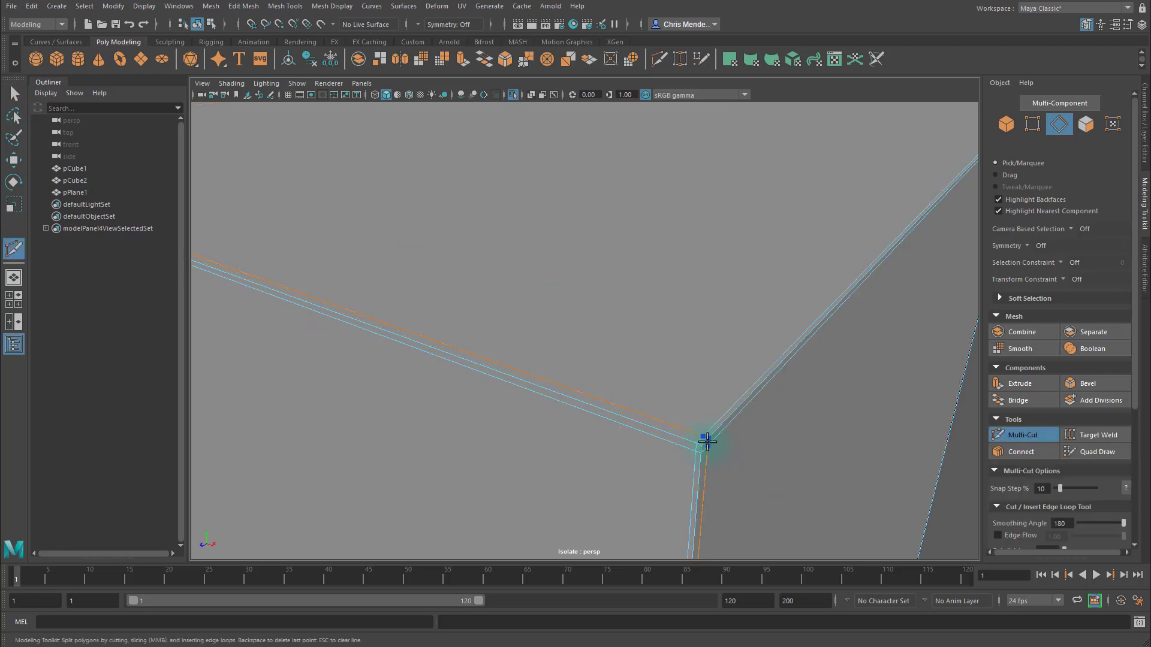
# Undo the new edge loops, leave the Multi-Cut tool, and end the cube's isolation to show all objects.
pyautogui.scroll(-10, 757, 457)
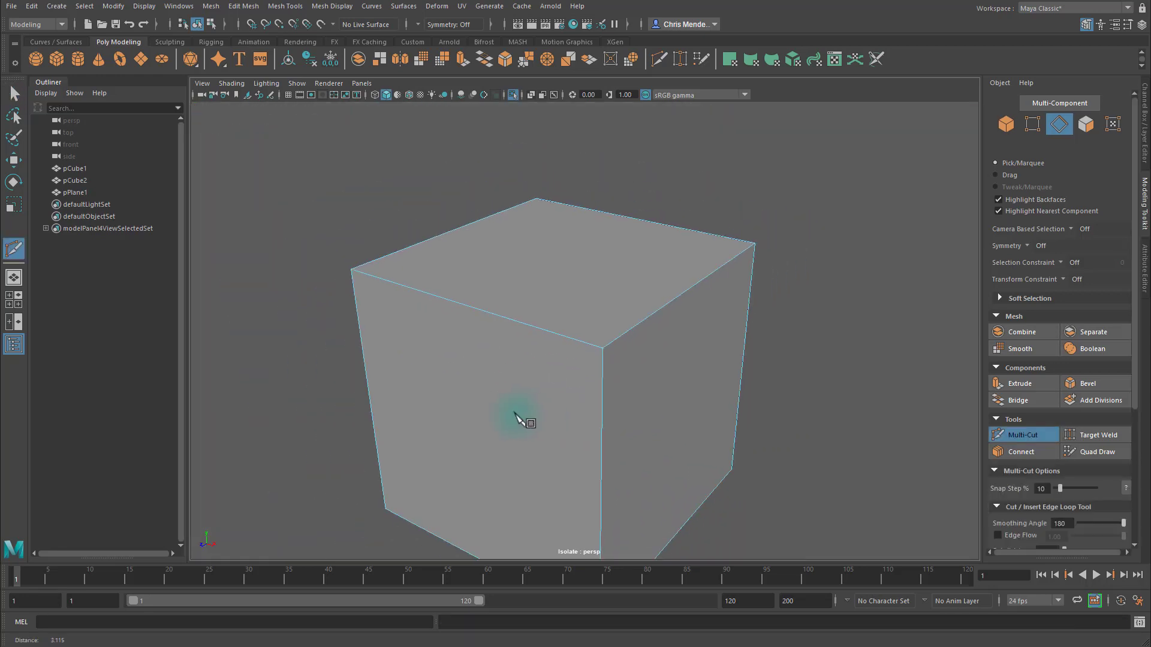
pyautogui.keyDown('alt'); pyautogui.moveTo(514, 413); pyautogui.dragTo(620, 335, button='right'); pyautogui.keyUp('alt')
pyautogui.press('q')
pyautogui.hotkey('ctrl', '1')
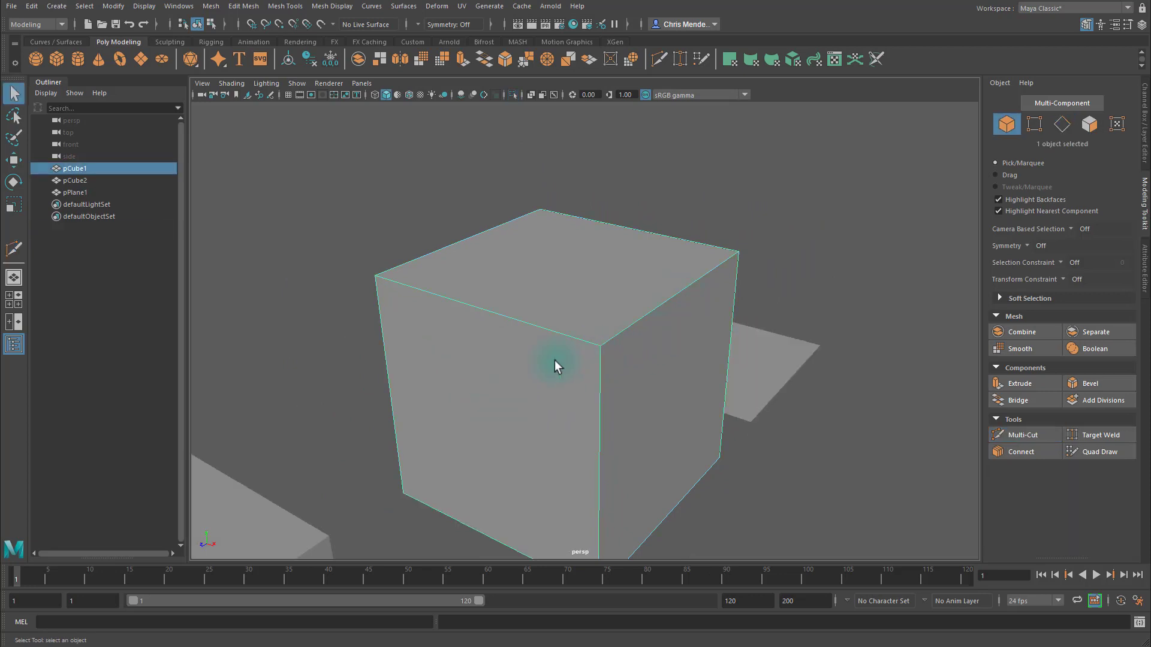
# Select pCube2, the cube with the recessed front panel, frame it, and display it in smooth mesh preview.
pyautogui.keyDown('alt'); pyautogui.moveTo(449, 380); pyautogui.dragTo(638, 197, button='middle'); pyautogui.keyUp('alt')
pyautogui.click(626, 336)
pyautogui.keyDown('alt'); pyautogui.moveTo(684, 398); pyautogui.dragTo(652, 394); pyautogui.keyUp('alt')
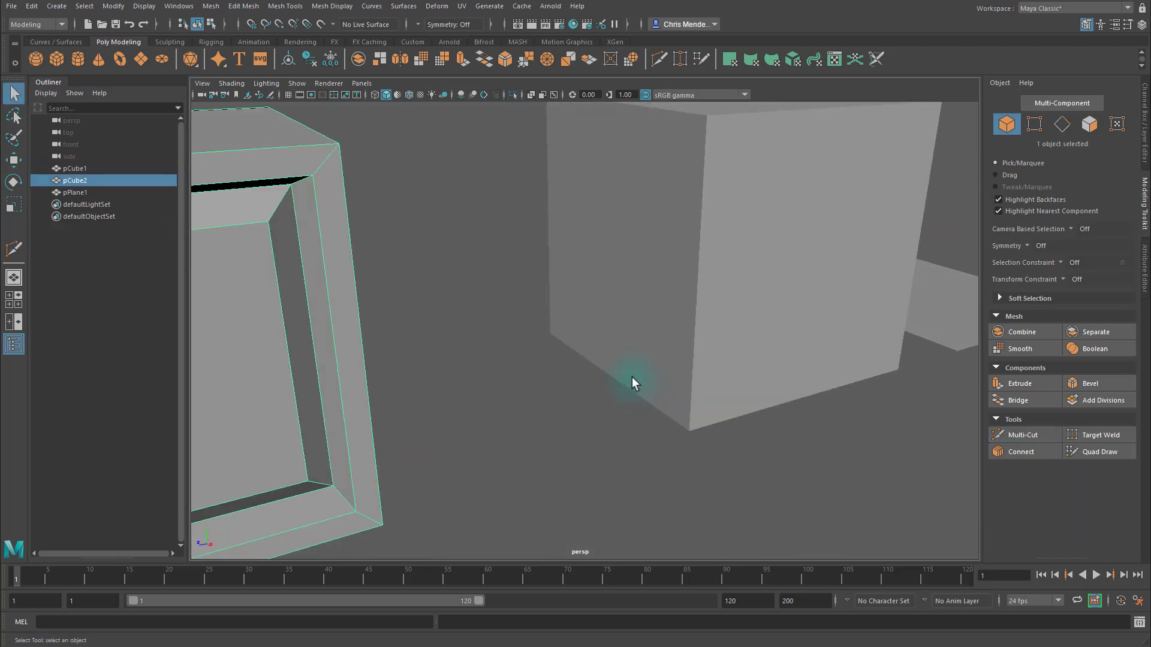
pyautogui.press('f')
pyautogui.press('3')
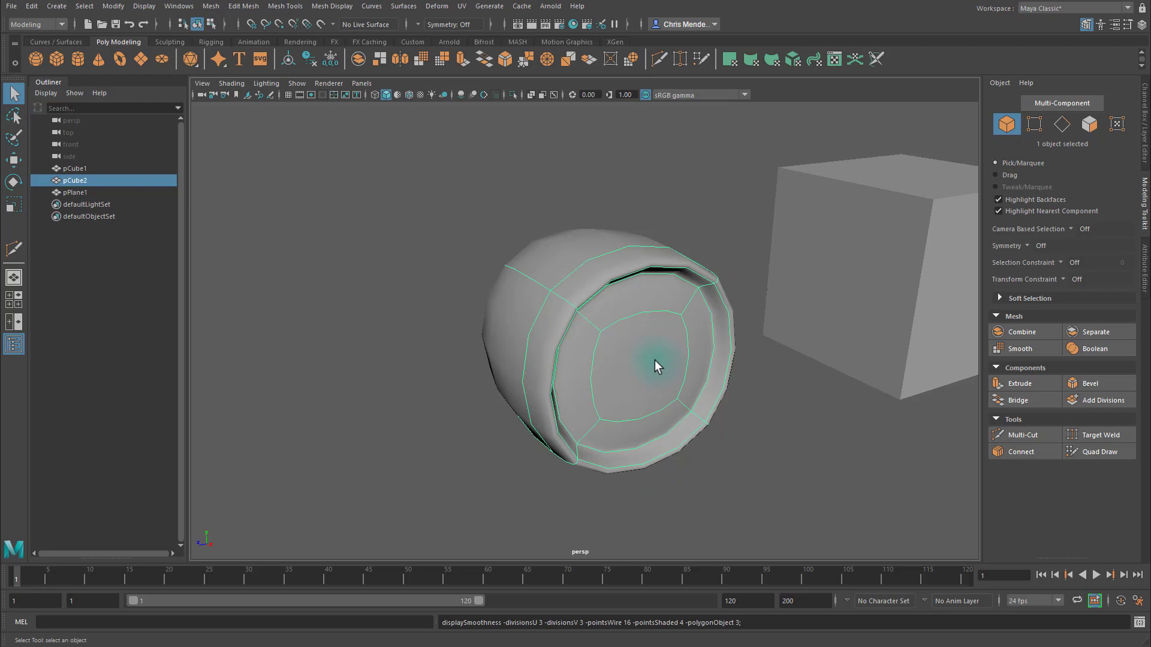
# View the smoothed recessed cube from another angle without its selection wireframe, and return it to unsmoothed display.
pyautogui.click(827, 360)
pyautogui.keyDown('alt'); pyautogui.moveTo(827, 359); pyautogui.dragTo(674, 365); pyautogui.keyUp('alt')
pyautogui.click(674, 365)
pyautogui.press('1')
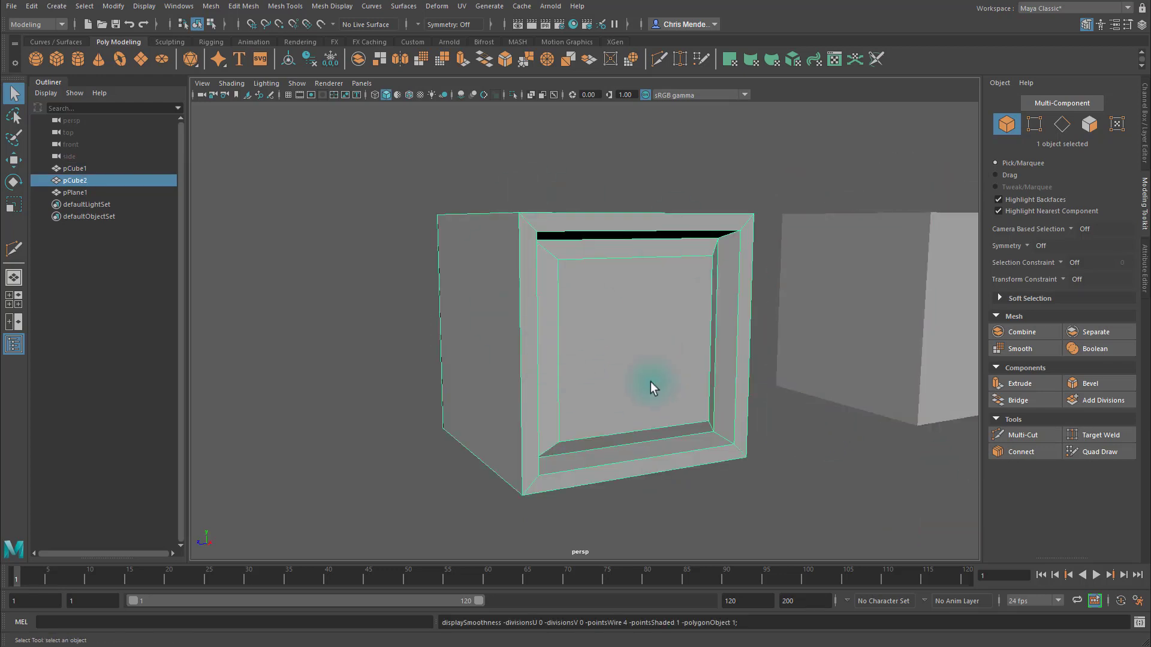
# Inspect the recessed front panel up close and isolate pCube2 in the viewport.
pyautogui.keyDown('alt'); pyautogui.moveTo(543, 332); pyautogui.dragTo(462, 320); pyautogui.keyUp('alt')
pyautogui.keyDown('alt'); pyautogui.moveTo(463, 323); pyautogui.dragTo(663, 357, button='right'); pyautogui.keyUp('alt')
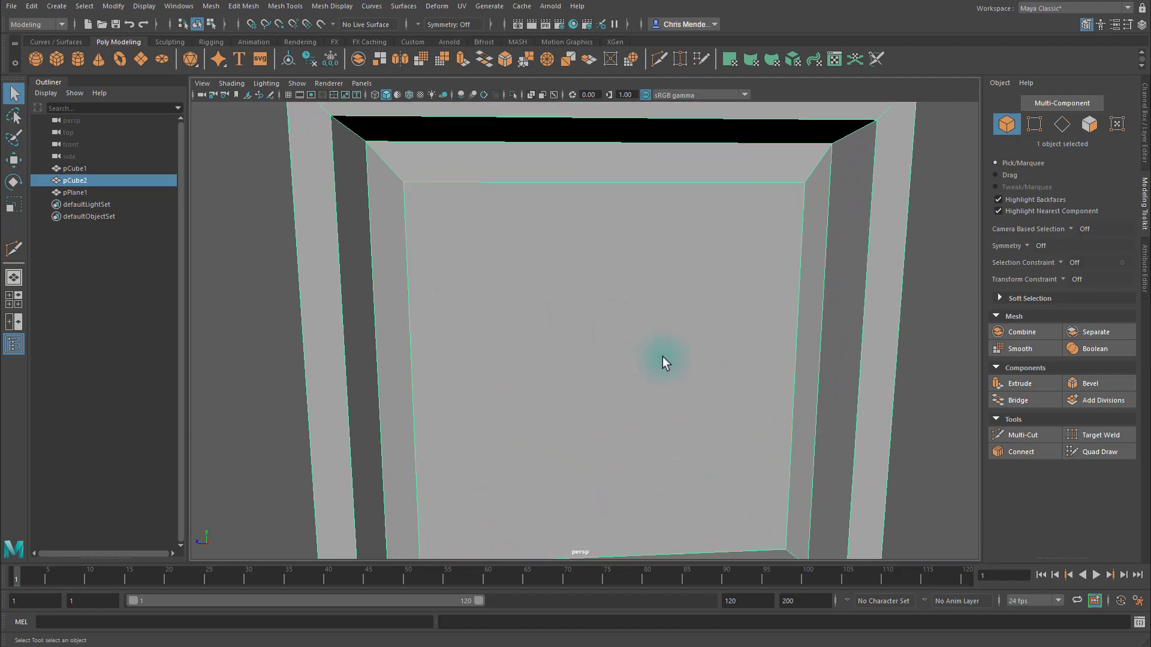
pyautogui.keyDown('alt'); pyautogui.moveTo(663, 357); pyautogui.dragTo(599, 306); pyautogui.keyUp('alt')
pyautogui.keyDown('alt'); pyautogui.moveTo(560, 282); pyautogui.dragTo(559, 313, button='right'); pyautogui.keyUp('alt')
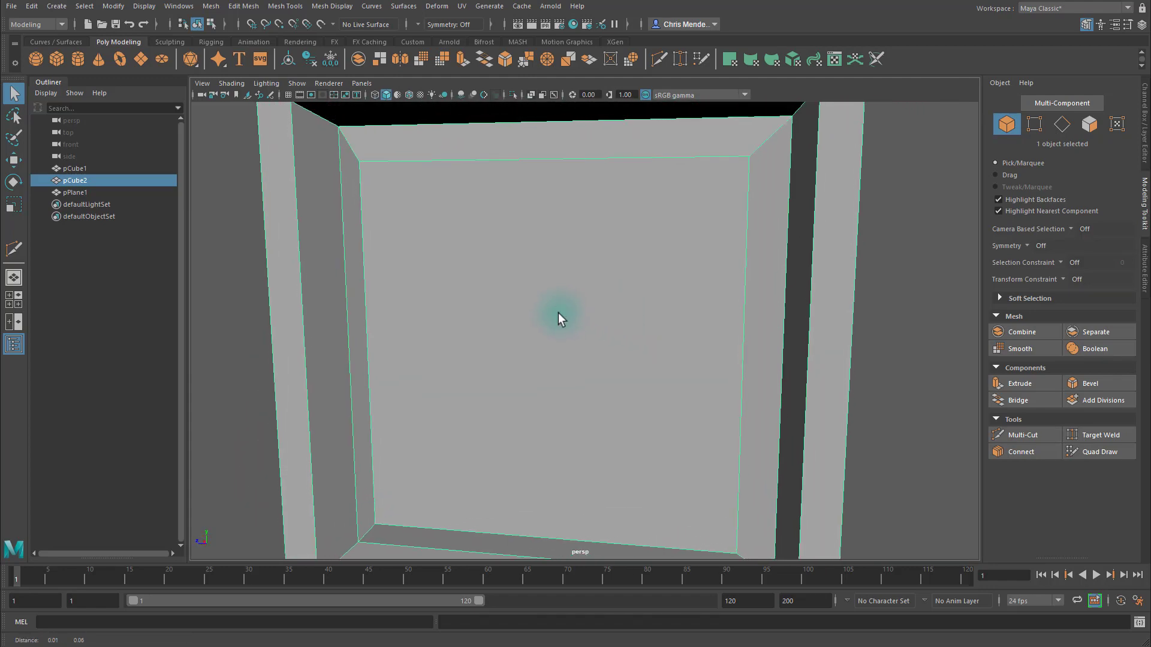
pyautogui.keyDown('alt'); pyautogui.moveTo(558, 313); pyautogui.dragTo(601, 321); pyautogui.keyUp('alt')
pyautogui.keyDown('alt'); pyautogui.moveTo(601, 321); pyautogui.dragTo(570, 321, button='right'); pyautogui.keyUp('alt')
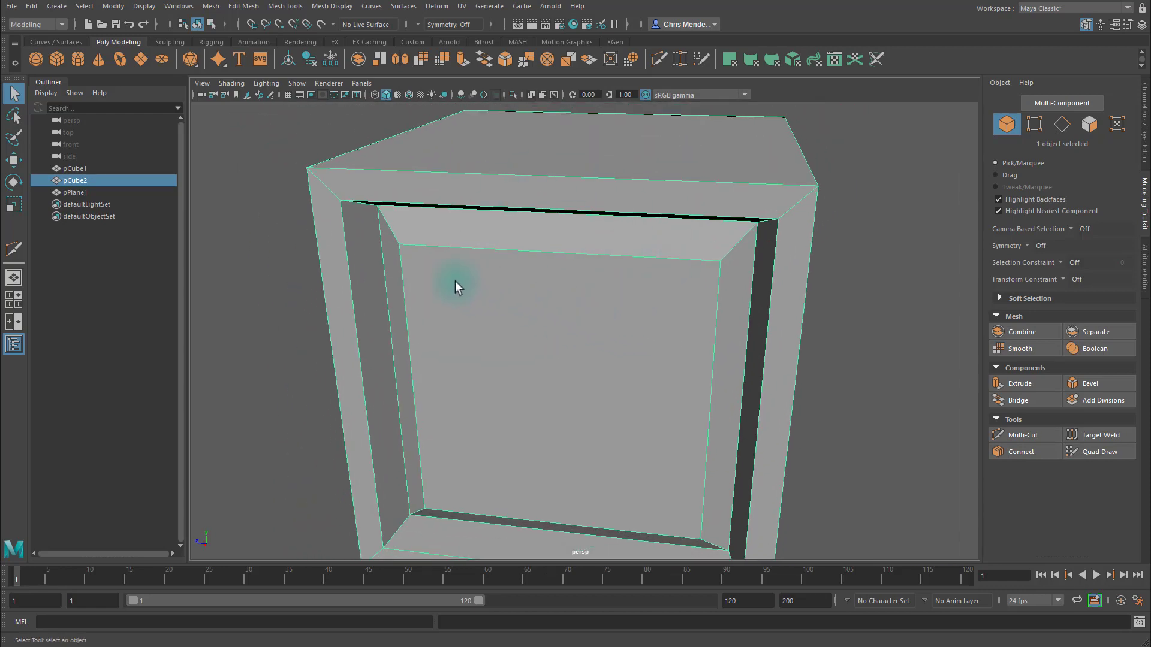
pyautogui.keyDown('alt'); pyautogui.moveTo(455, 281); pyautogui.dragTo(593, 332); pyautogui.keyUp('alt')
pyautogui.hotkey('ctrl', '1')
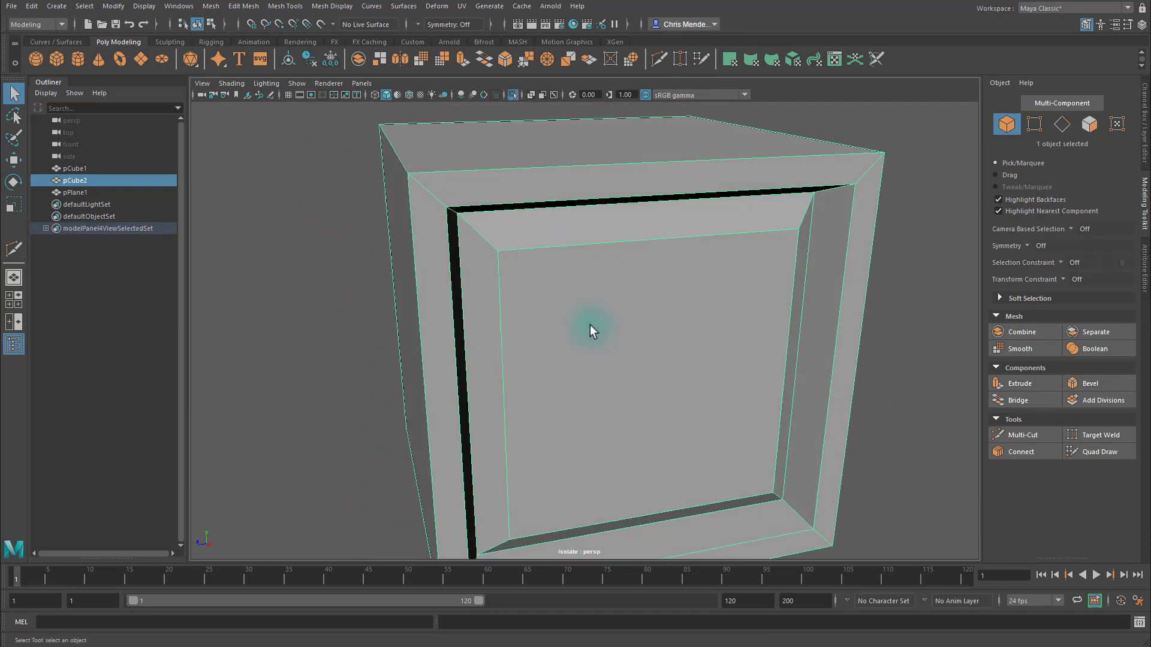
# Insert Multi-Cut edge loops tightly inside the central panel's border and along the outer edges of its sloped frame.
pyautogui.hotkey('ctrl', 'shift', 'x')
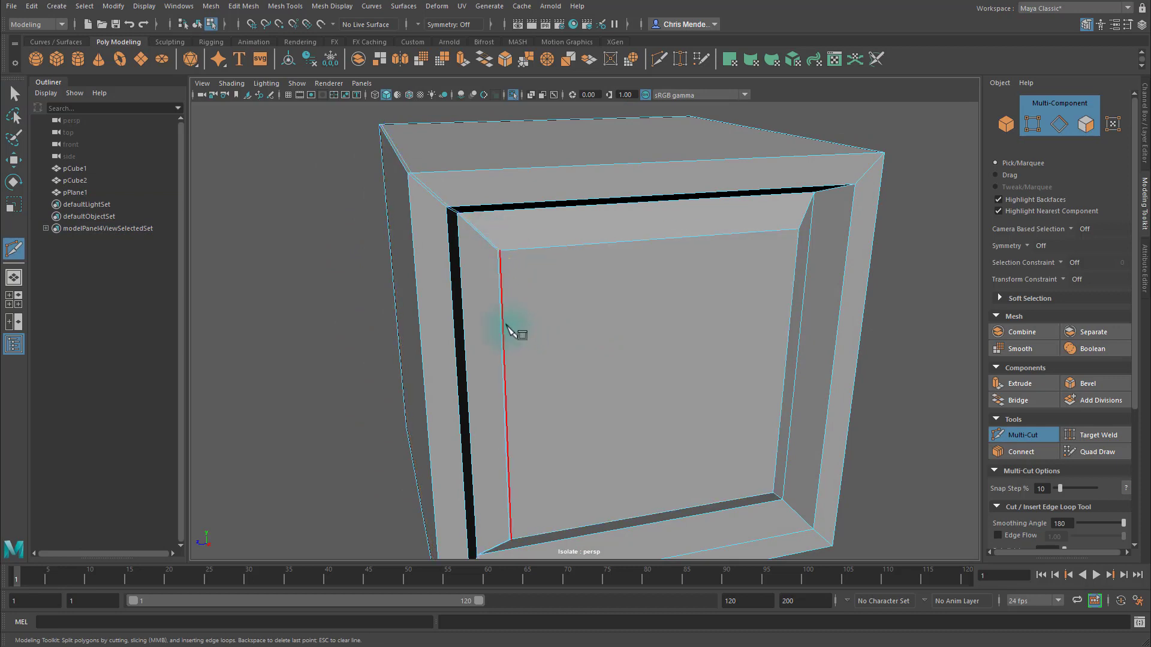
pyautogui.click(502, 253)
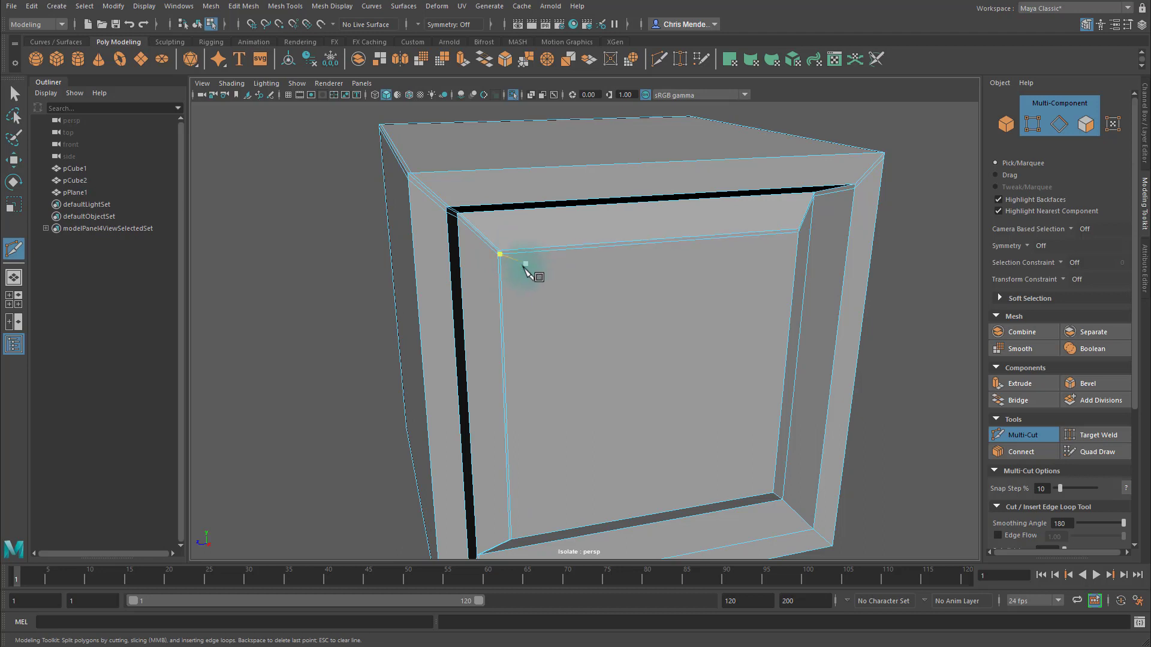
pyautogui.keyDown('alt'); pyautogui.moveTo(524, 267); pyautogui.dragTo(485, 239); pyautogui.keyUp('alt')
pyautogui.keyDown('alt'); pyautogui.moveTo(484, 239); pyautogui.dragTo(519, 179, button='right'); pyautogui.keyUp('alt')
pyautogui.keyDown('alt'); pyautogui.moveTo(507, 179); pyautogui.dragTo(516, 241, button='middle'); pyautogui.keyUp('alt')
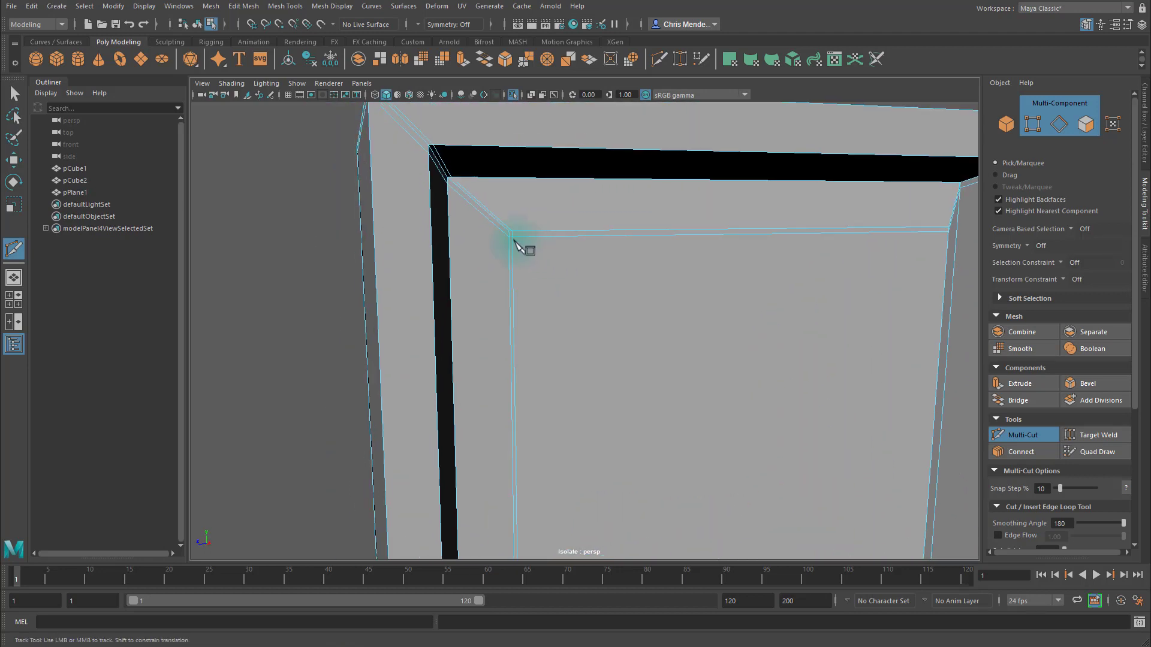
pyautogui.keyDown('alt'); pyautogui.moveTo(515, 241); pyautogui.dragTo(542, 235, button='right'); pyautogui.keyUp('alt')
pyautogui.keyDown('ctrl'); pyautogui.click(428, 155); pyautogui.keyUp('ctrl')
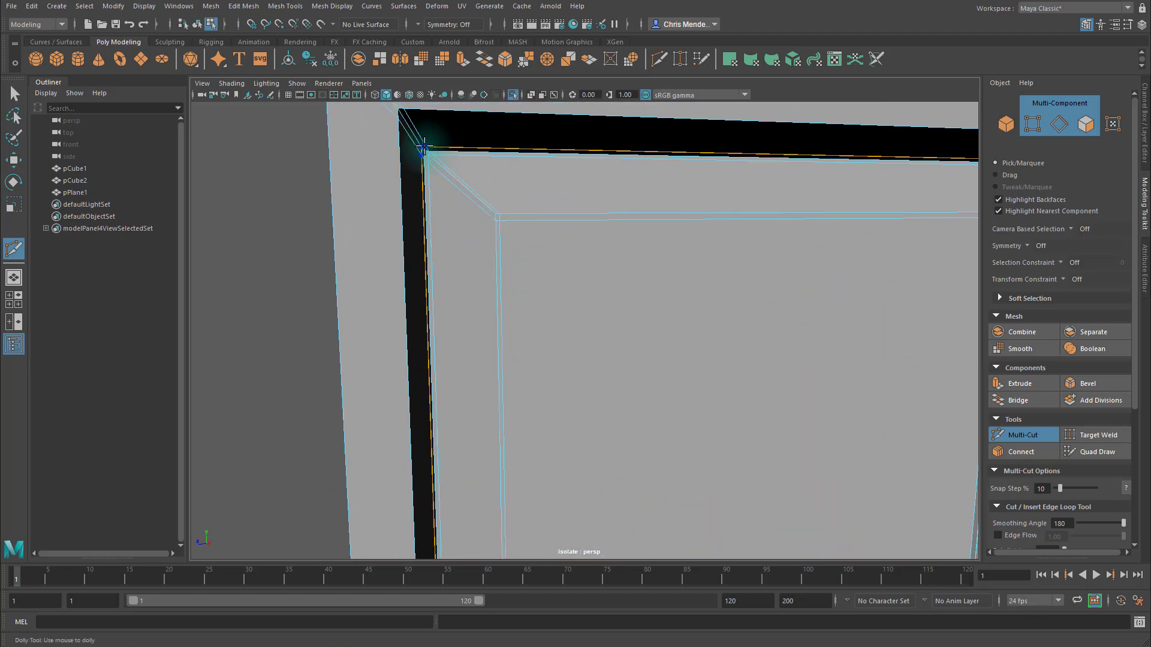
# Insert further edge loops close to the recess's outer edges and along the cube's front rim.
pyautogui.keyDown('alt'); pyautogui.moveTo(477, 159); pyautogui.dragTo(483, 190, button='middle'); pyautogui.keyUp('alt')
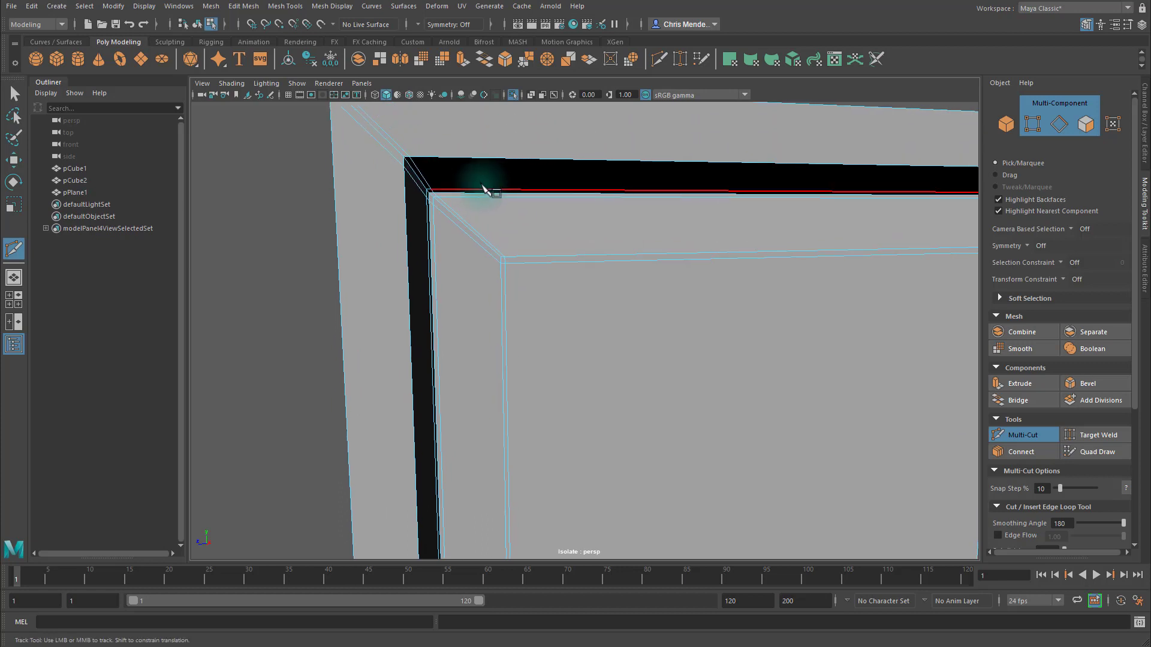
pyautogui.keyDown('ctrl'); pyautogui.click(409, 159); pyautogui.keyUp('ctrl')
pyautogui.keyDown('alt'); pyautogui.moveTo(398, 146); pyautogui.dragTo(527, 191); pyautogui.keyUp('alt')
pyautogui.keyDown('ctrl'); pyautogui.click(527, 192); pyautogui.keyUp('ctrl')
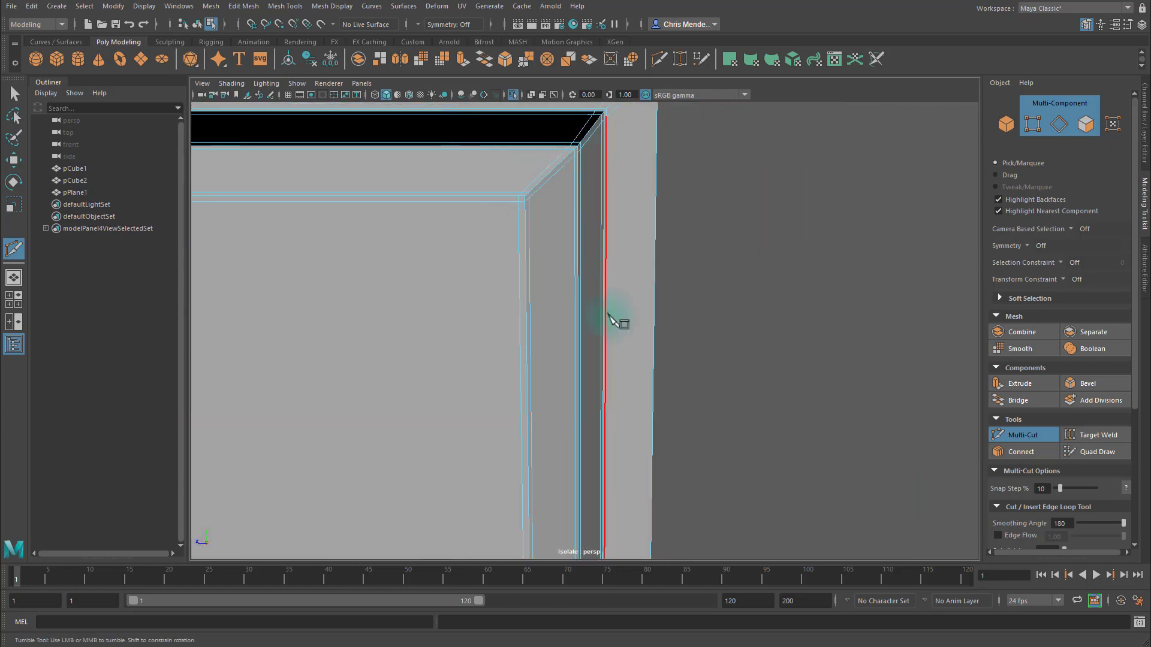
pyautogui.keyDown('alt'); pyautogui.moveTo(609, 318); pyautogui.dragTo(717, 325); pyautogui.keyUp('alt')
pyautogui.keyDown('alt'); pyautogui.moveTo(717, 325); pyautogui.dragTo(721, 283, button='middle'); pyautogui.keyUp('alt')
pyautogui.keyDown('ctrl'); pyautogui.click(617, 286); pyautogui.keyUp('ctrl')
# Add supporting edge loops near the remaining lower and outer corners of the cube, and return to object selection.
pyautogui.keyDown('alt'); pyautogui.moveTo(393, 362); pyautogui.dragTo(560, 329, button='middle'); pyautogui.keyUp('alt')
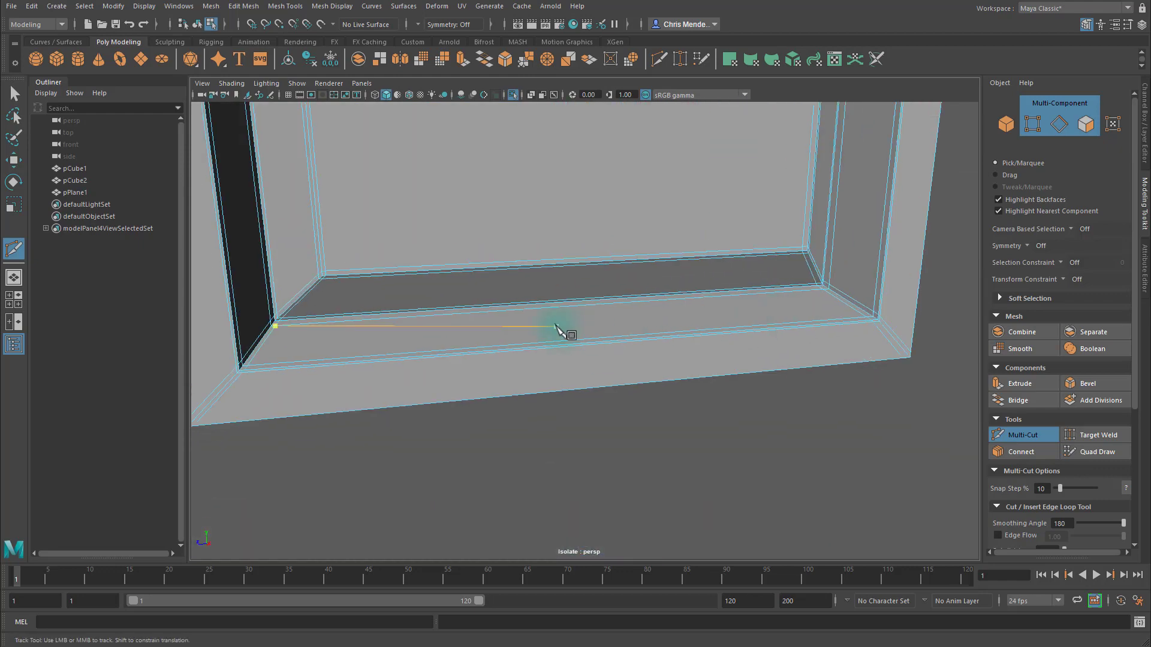
pyautogui.keyDown('alt'); pyautogui.moveTo(217, 420); pyautogui.dragTo(384, 387, button='middle'); pyautogui.keyUp('alt')
pyautogui.keyDown('ctrl'); pyautogui.click(364, 389); pyautogui.keyUp('ctrl')
pyautogui.keyDown('alt'); pyautogui.moveTo(363, 389); pyautogui.dragTo(565, 350); pyautogui.keyUp('alt')
pyautogui.keyDown('ctrl'); pyautogui.click(724, 379); pyautogui.keyUp('ctrl')
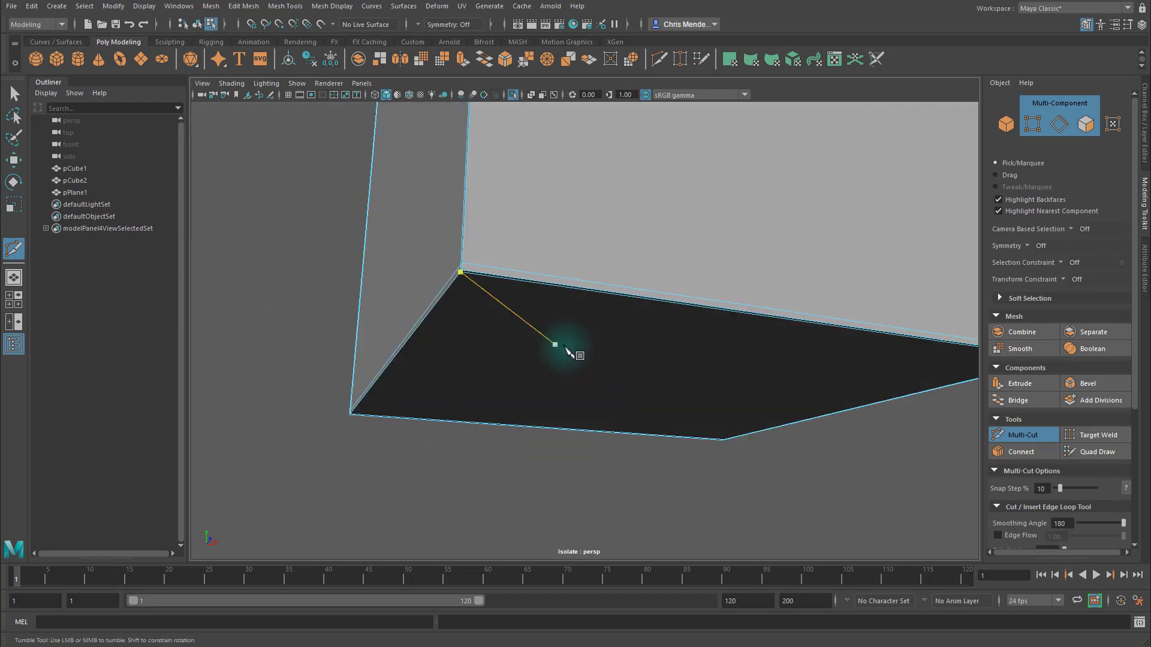
pyautogui.keyDown('ctrl'); pyautogui.click(467, 273); pyautogui.keyUp('ctrl')
pyautogui.keyDown('alt'); pyautogui.moveTo(572, 223); pyautogui.dragTo(574, 341, button='middle'); pyautogui.keyUp('alt')
pyautogui.keyDown('alt'); pyautogui.moveTo(572, 341); pyautogui.dragTo(557, 264); pyautogui.keyUp('alt')
pyautogui.click(558, 264)
pyautogui.keyDown('alt'); pyautogui.moveTo(509, 296); pyautogui.dragTo(581, 283); pyautogui.keyUp('alt')
pyautogui.press('q')
pyautogui.press('F8')
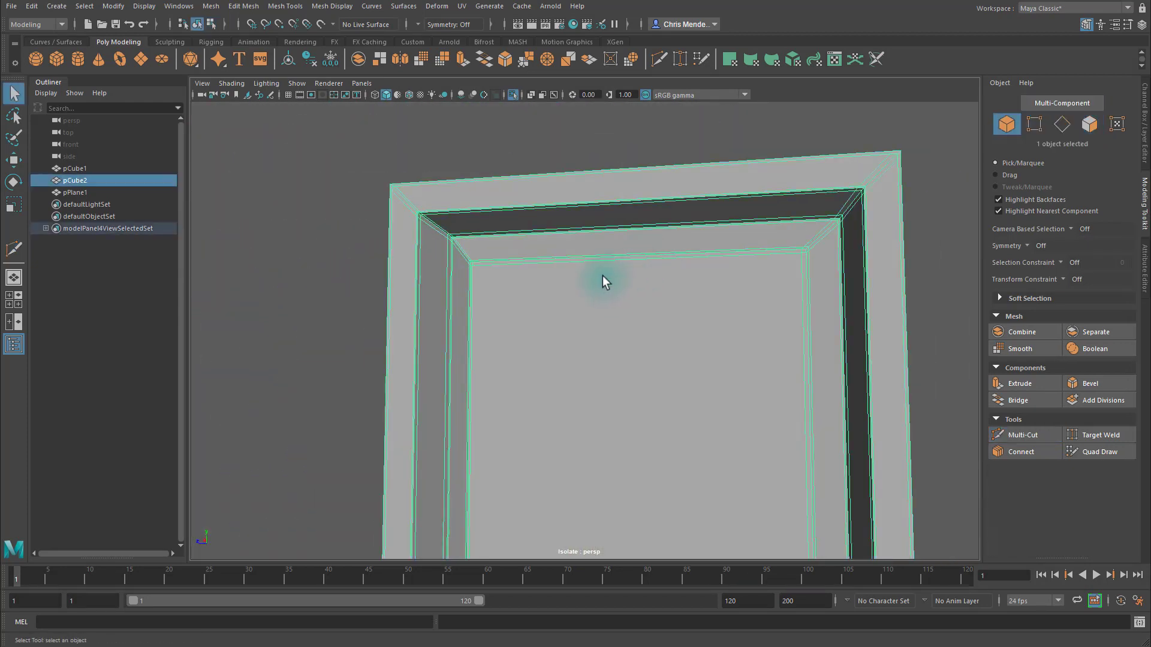
# Display the cube in smooth mesh preview and examine its edges and recessed panel from several angles.
pyautogui.click(340, 218)
pyautogui.scroll(-5, 509, 282)
pyautogui.keyDown('alt'); pyautogui.moveTo(527, 283); pyautogui.dragTo(680, 360); pyautogui.keyUp('alt')
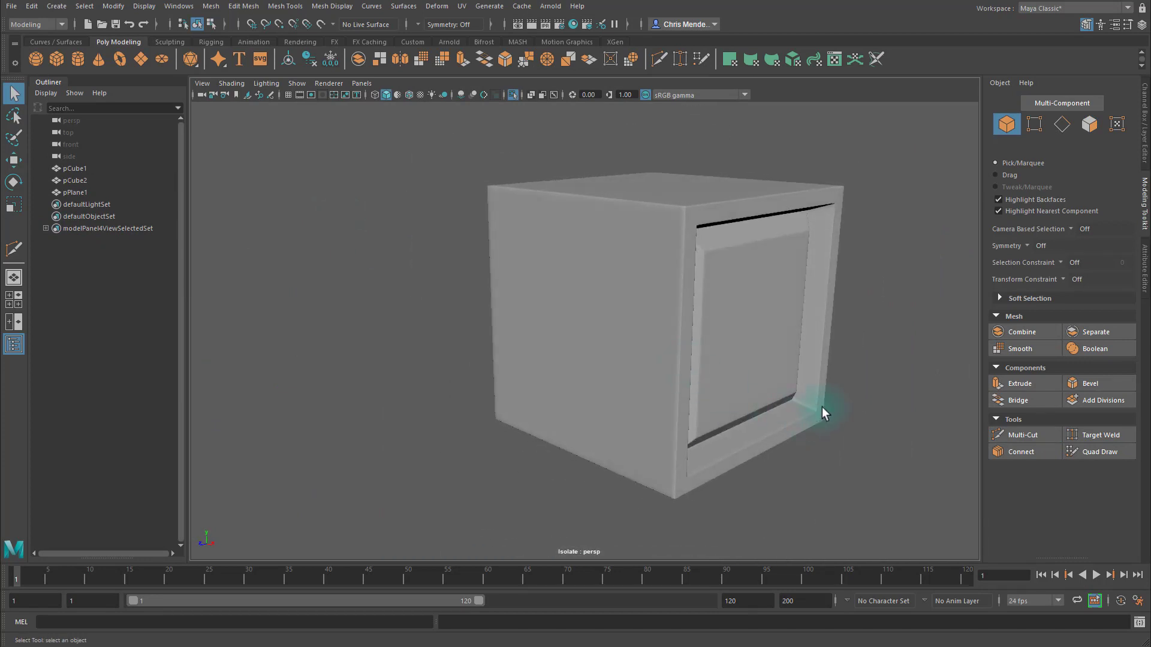
pyautogui.keyDown('alt'); pyautogui.moveTo(861, 365); pyautogui.dragTo(586, 275); pyautogui.keyUp('alt')
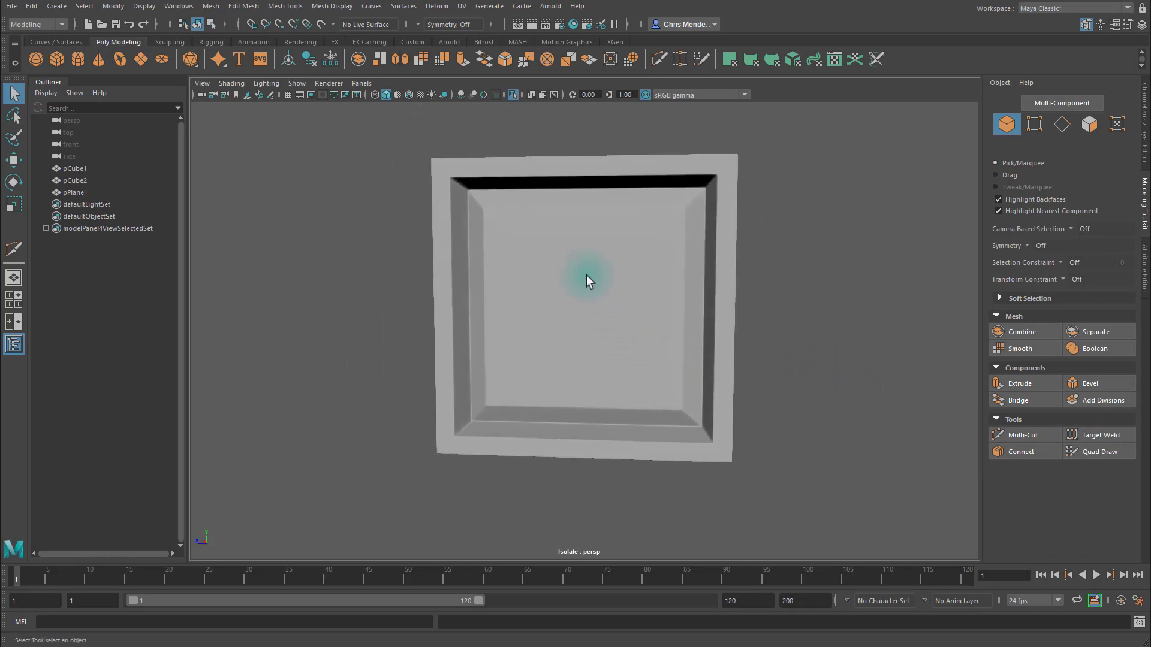
pyautogui.keyDown('alt'); pyautogui.moveTo(528, 324); pyautogui.dragTo(504, 328); pyautogui.keyUp('alt')
# Return the recessed cube to unsmoothed display and apply Smooth to it with 2 divisions.
pyautogui.click(565, 399)
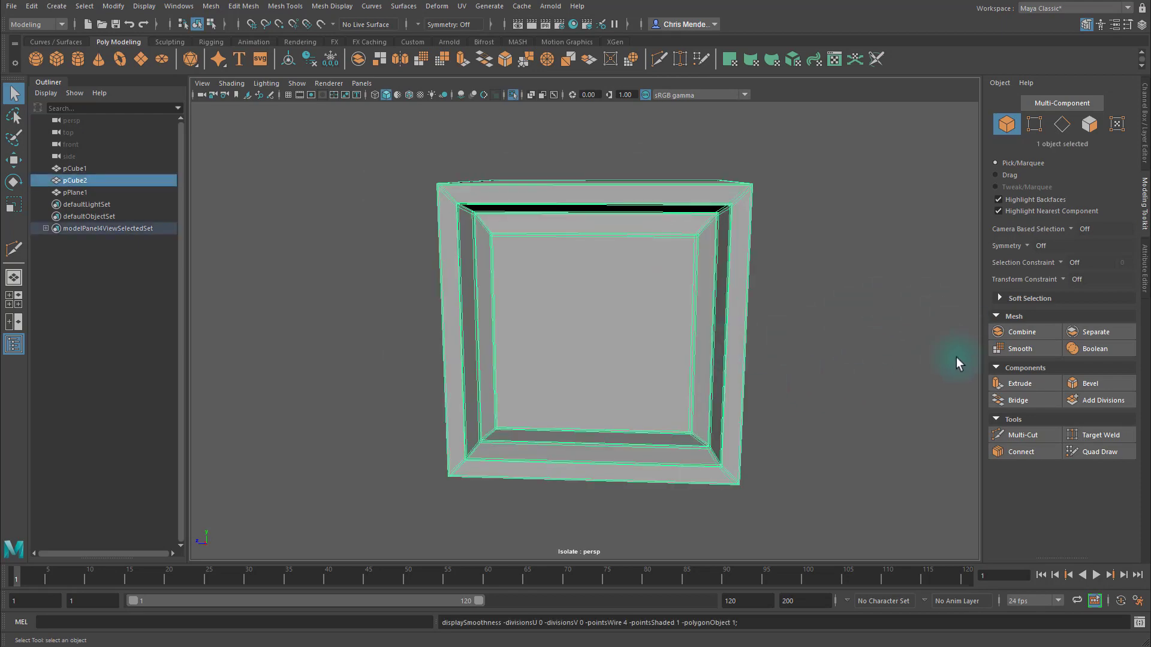
pyautogui.click(1013, 348)
pyautogui.moveTo(832, 211); pyautogui.dragTo(836, 211)
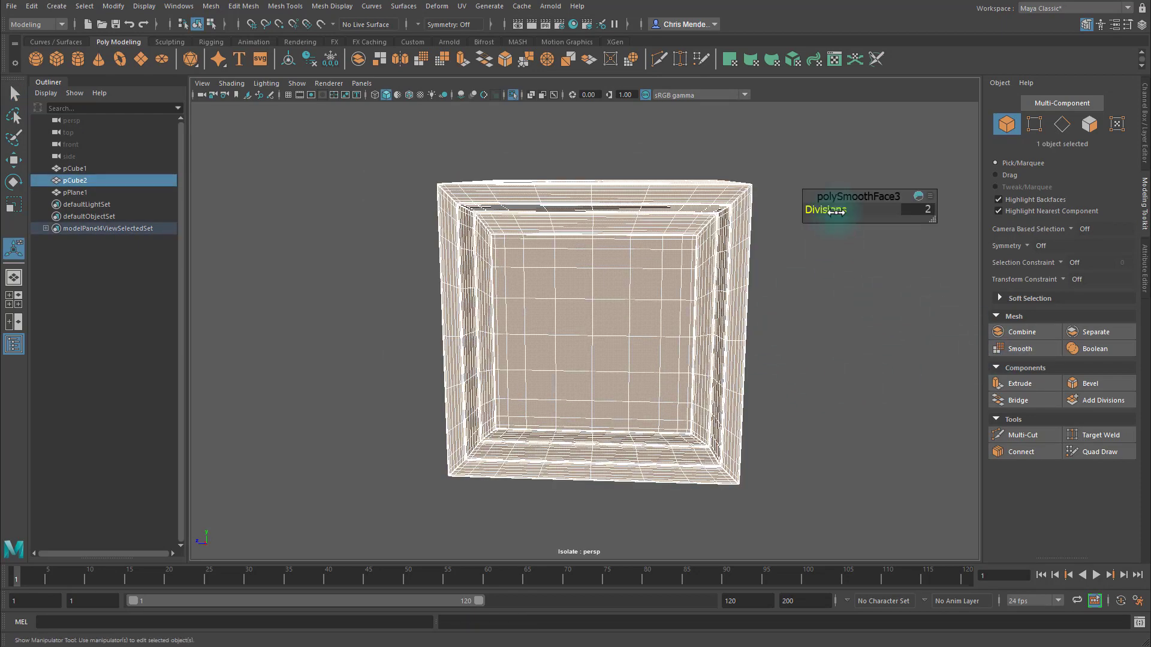
pyautogui.click(787, 312)
# Compare the smoothed cube with and without its selection wireframe from the front and side.
pyautogui.click(624, 315)
pyautogui.keyDown('alt'); pyautogui.moveTo(681, 372); pyautogui.dragTo(609, 356); pyautogui.keyUp('alt')
pyautogui.keyDown('alt'); pyautogui.moveTo(549, 322); pyautogui.dragTo(580, 370, button='middle'); pyautogui.keyUp('alt')
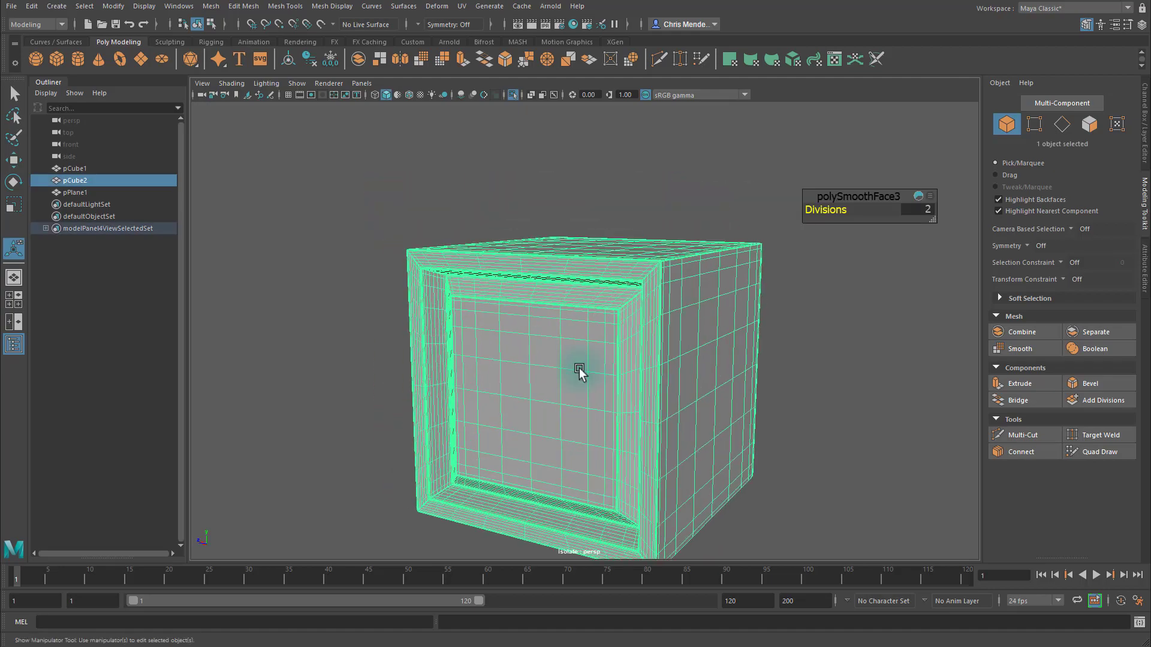
pyautogui.keyDown('alt'); pyautogui.moveTo(580, 370); pyautogui.dragTo(649, 364, button='right'); pyautogui.keyUp('alt')
pyautogui.keyDown('alt'); pyautogui.moveTo(594, 358); pyautogui.dragTo(642, 348); pyautogui.keyUp('alt')
pyautogui.click(604, 212)
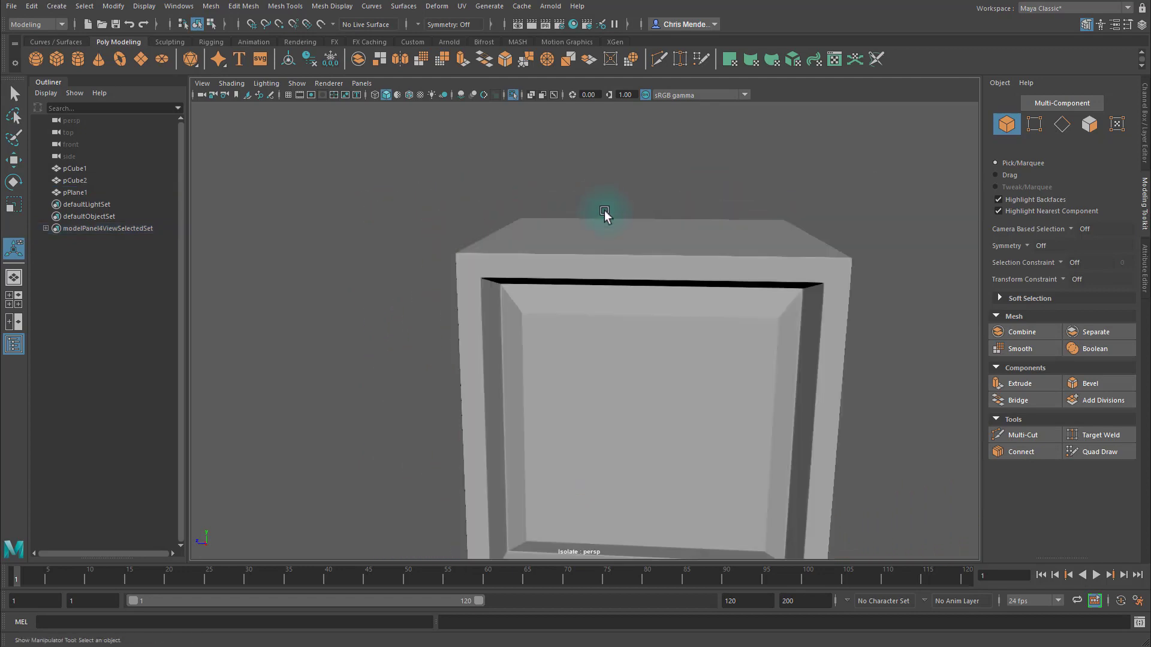
pyautogui.keyDown('alt'); pyautogui.moveTo(654, 341); pyautogui.dragTo(605, 291, button='middle'); pyautogui.keyUp('alt')
pyautogui.click(607, 334)
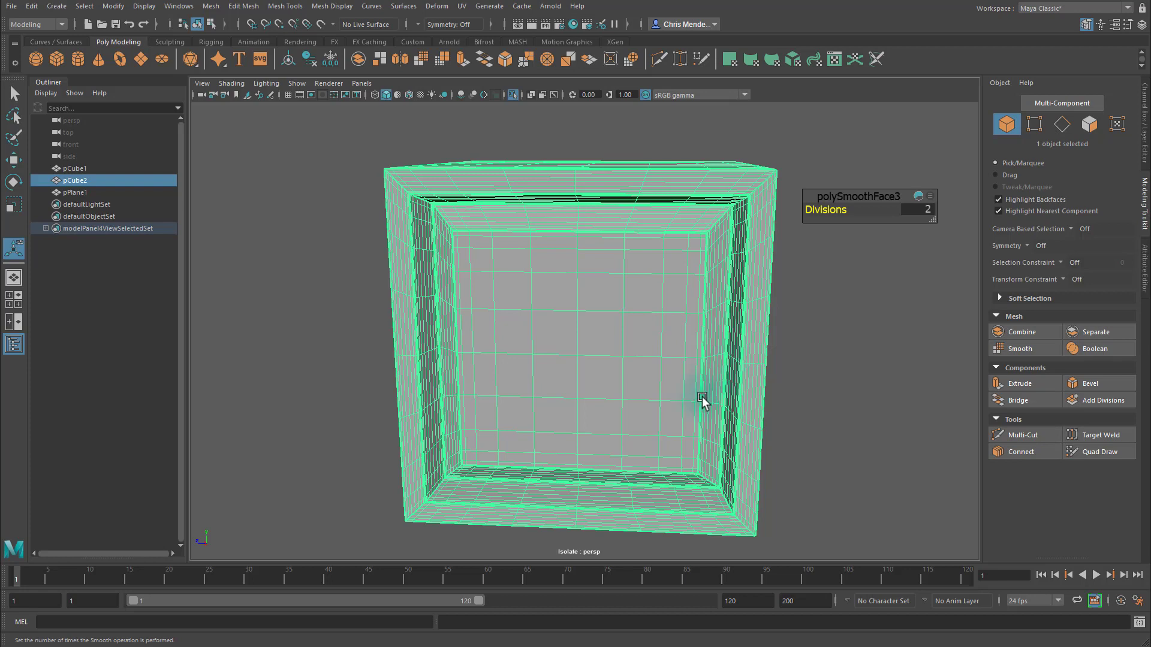
pyautogui.click(868, 382)
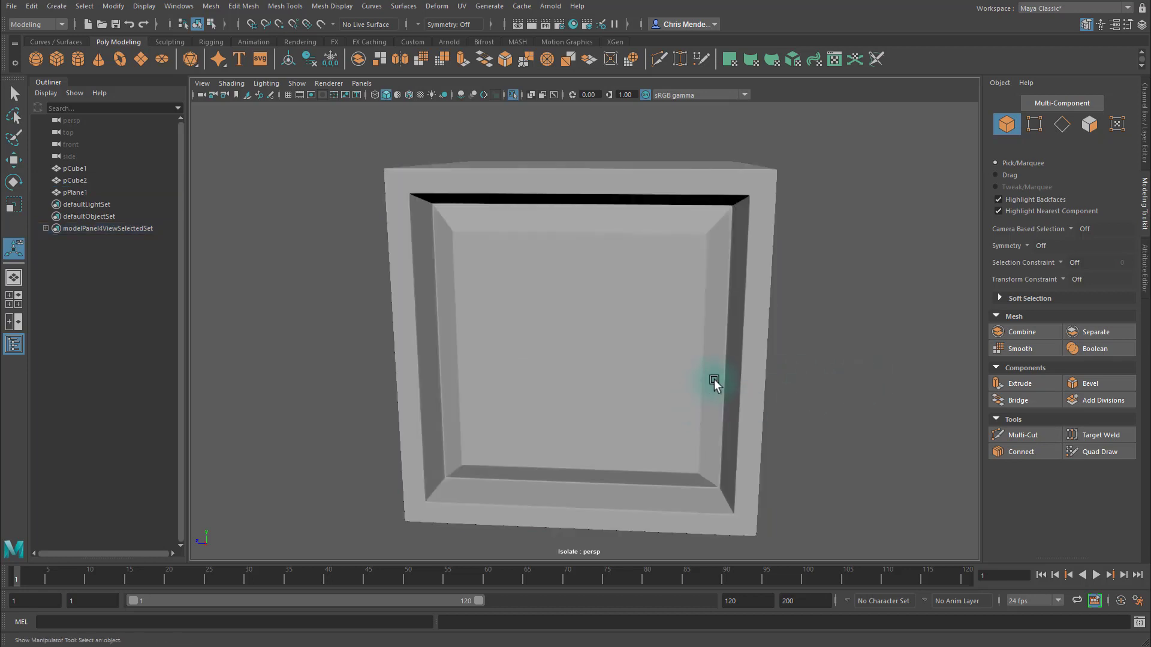
# Examine the sharpness of the smoothed cube's outer corners and recess edges up close and from several angles.
pyautogui.keyDown('alt'); pyautogui.moveTo(714, 379); pyautogui.dragTo(685, 370); pyautogui.keyUp('alt')
pyautogui.keyDown('alt'); pyautogui.moveTo(547, 301); pyautogui.dragTo(543, 342, button='middle'); pyautogui.keyUp('alt')
pyautogui.keyDown('alt'); pyautogui.moveTo(543, 342); pyautogui.dragTo(672, 357, button='right'); pyautogui.keyUp('alt')
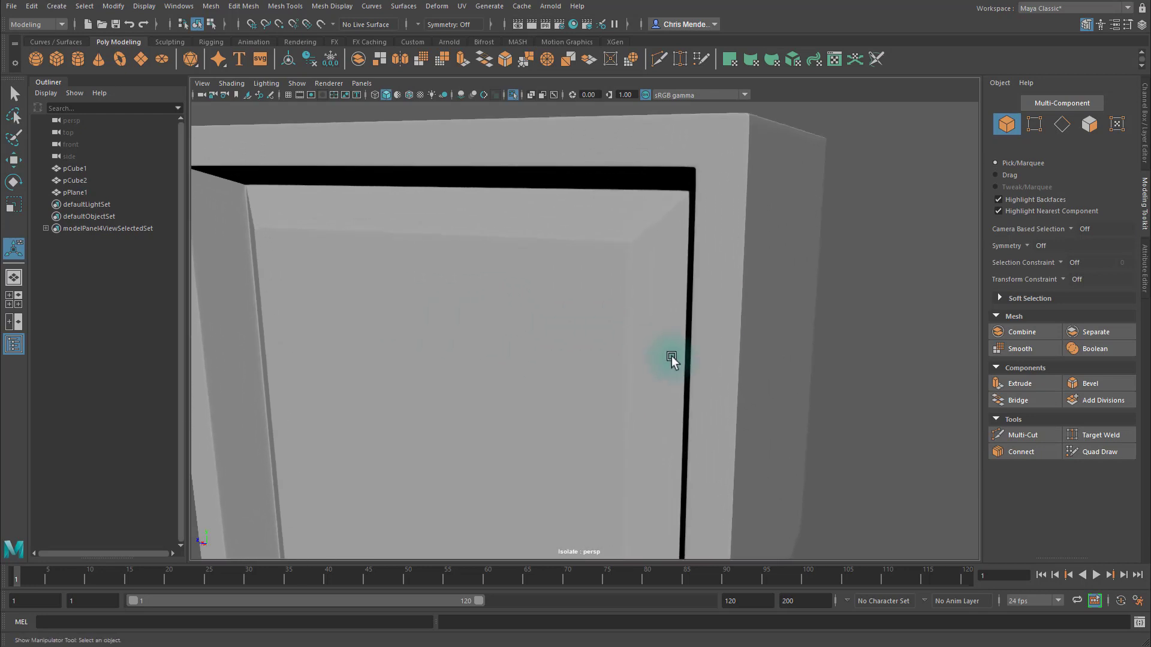
pyautogui.keyDown('alt'); pyautogui.moveTo(630, 280); pyautogui.dragTo(630, 324, button='middle'); pyautogui.keyUp('alt')
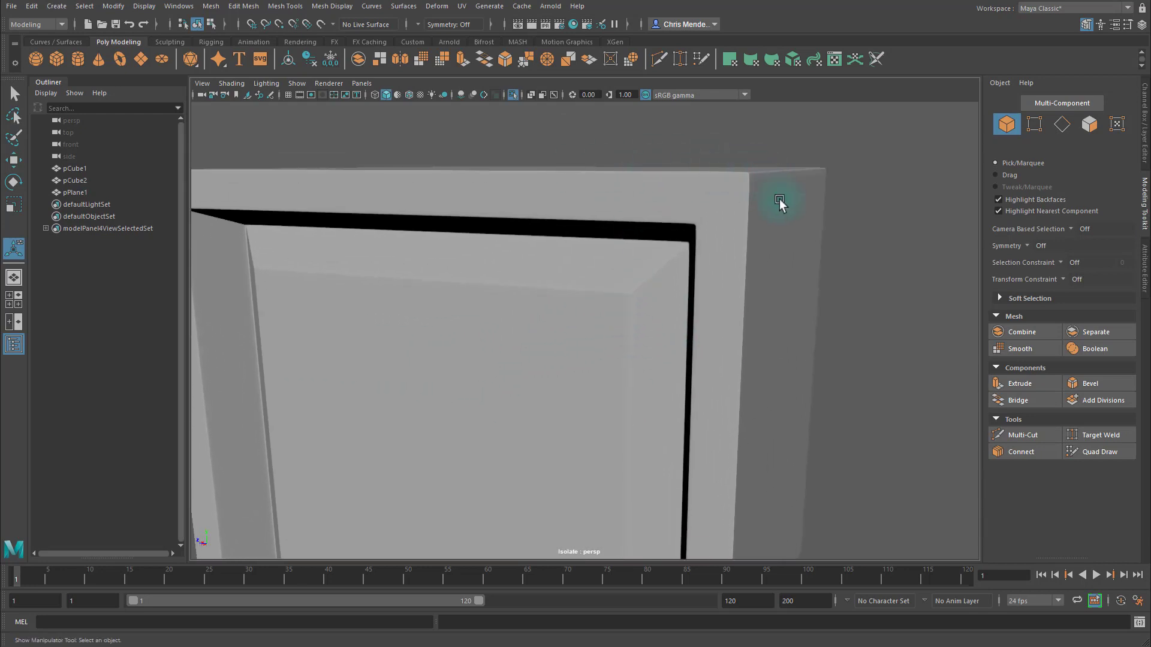
pyautogui.keyDown('alt'); pyautogui.moveTo(853, 198); pyautogui.dragTo(842, 202); pyautogui.keyUp('alt')
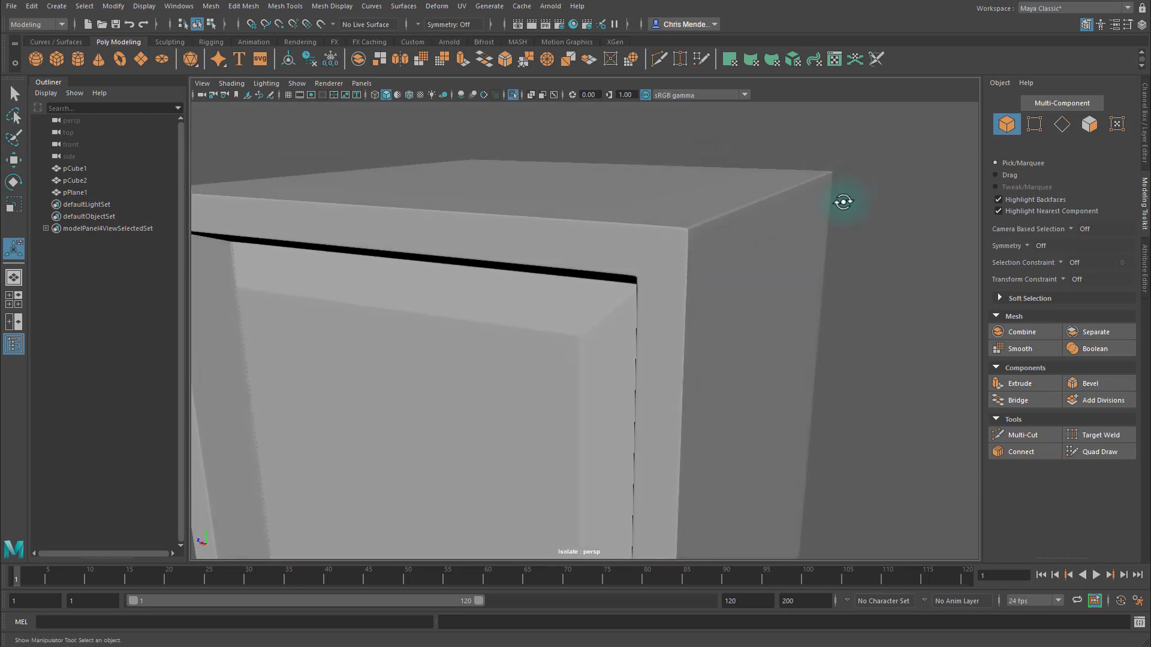
pyautogui.keyDown('alt'); pyautogui.moveTo(737, 250); pyautogui.dragTo(724, 251); pyautogui.keyUp('alt')
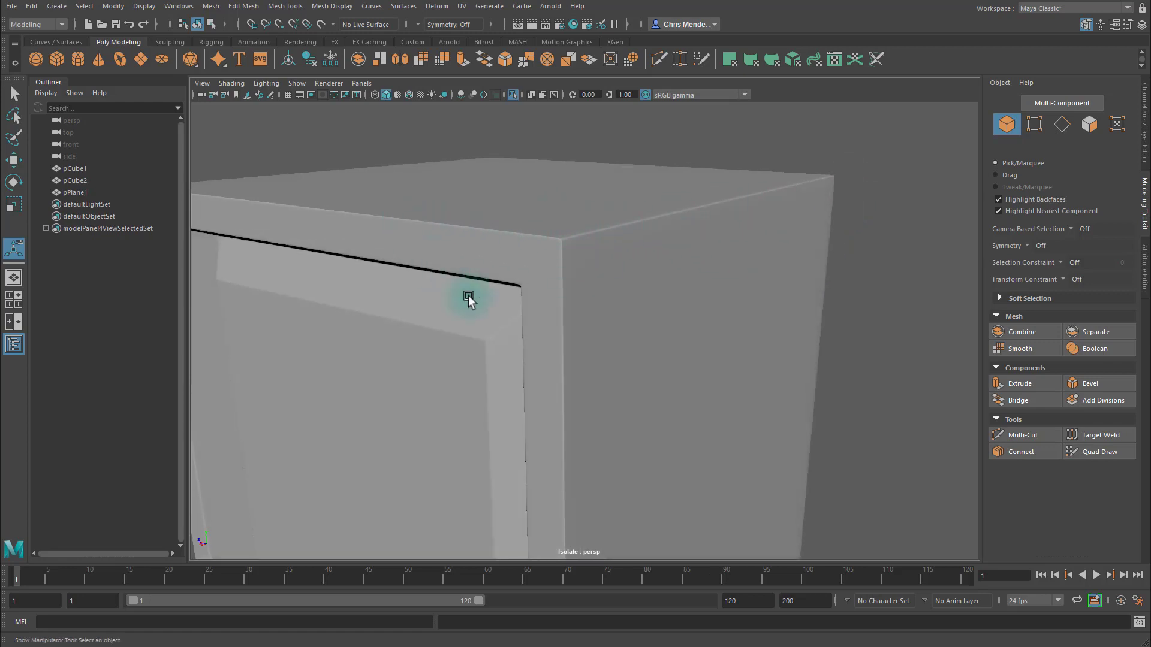
pyautogui.keyDown('alt'); pyautogui.moveTo(467, 296); pyautogui.dragTo(447, 147); pyautogui.keyUp('alt')
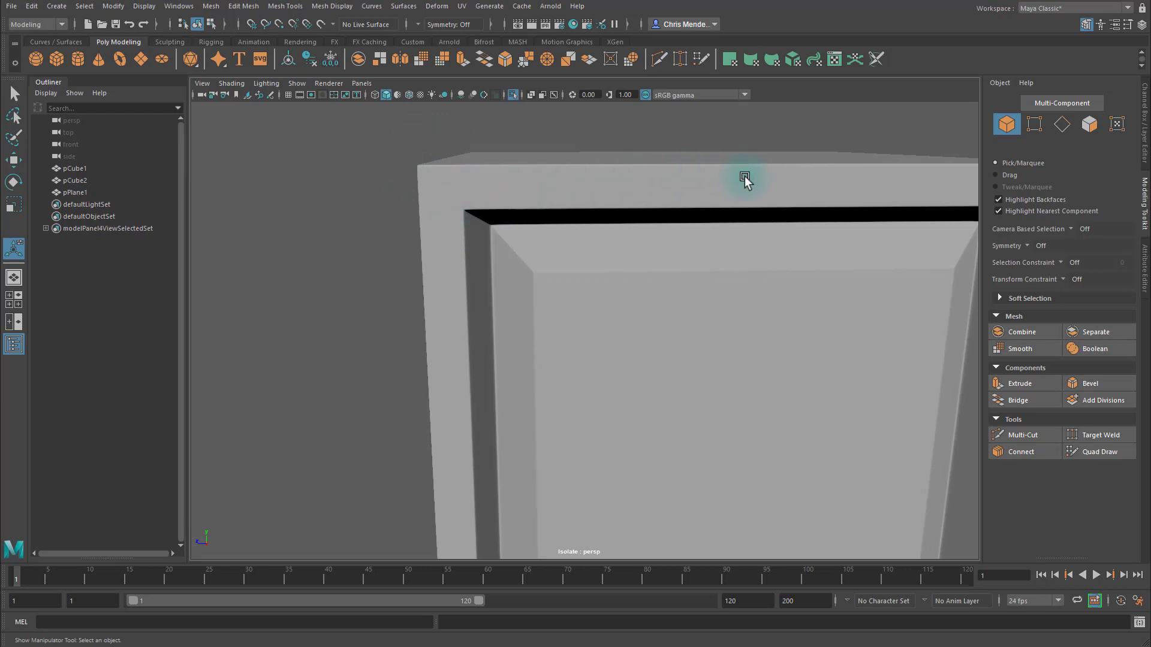
pyautogui.keyDown('alt'); pyautogui.moveTo(747, 177); pyautogui.dragTo(483, 375); pyautogui.keyUp('alt')
pyautogui.keyDown('alt'); pyautogui.moveTo(483, 375); pyautogui.dragTo(580, 388, button='right'); pyautogui.keyUp('alt')
pyautogui.keyDown('alt'); pyautogui.moveTo(580, 387); pyautogui.dragTo(653, 388); pyautogui.keyUp('alt')
pyautogui.keyDown('alt'); pyautogui.moveTo(653, 387); pyautogui.dragTo(773, 395, button='right'); pyautogui.keyUp('alt')
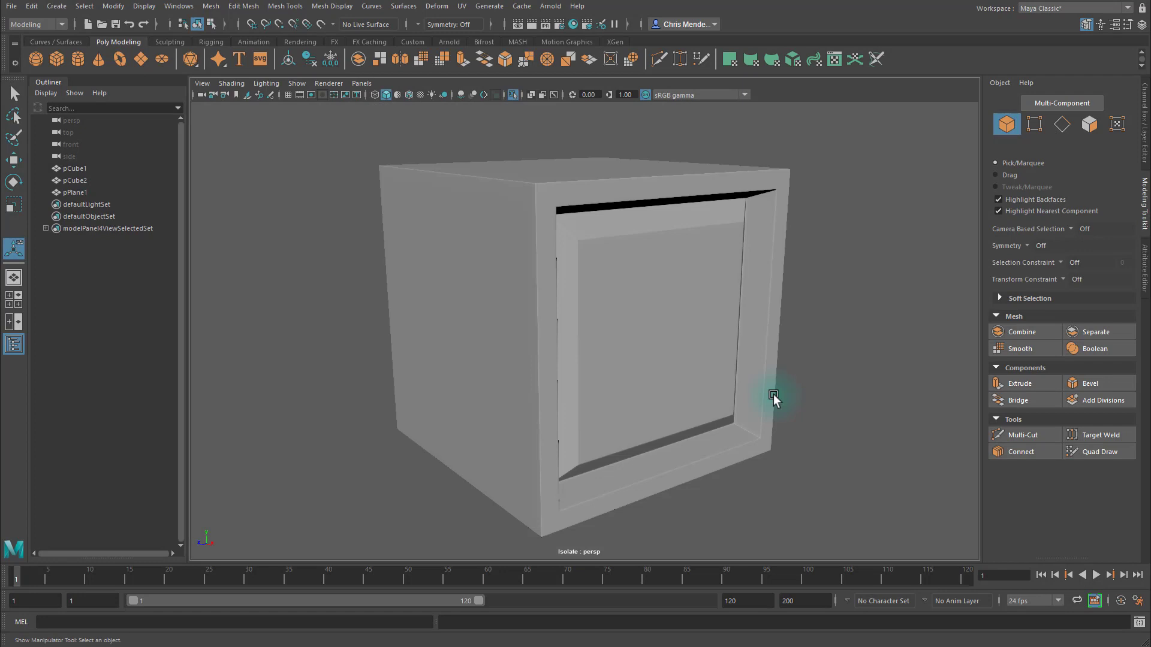